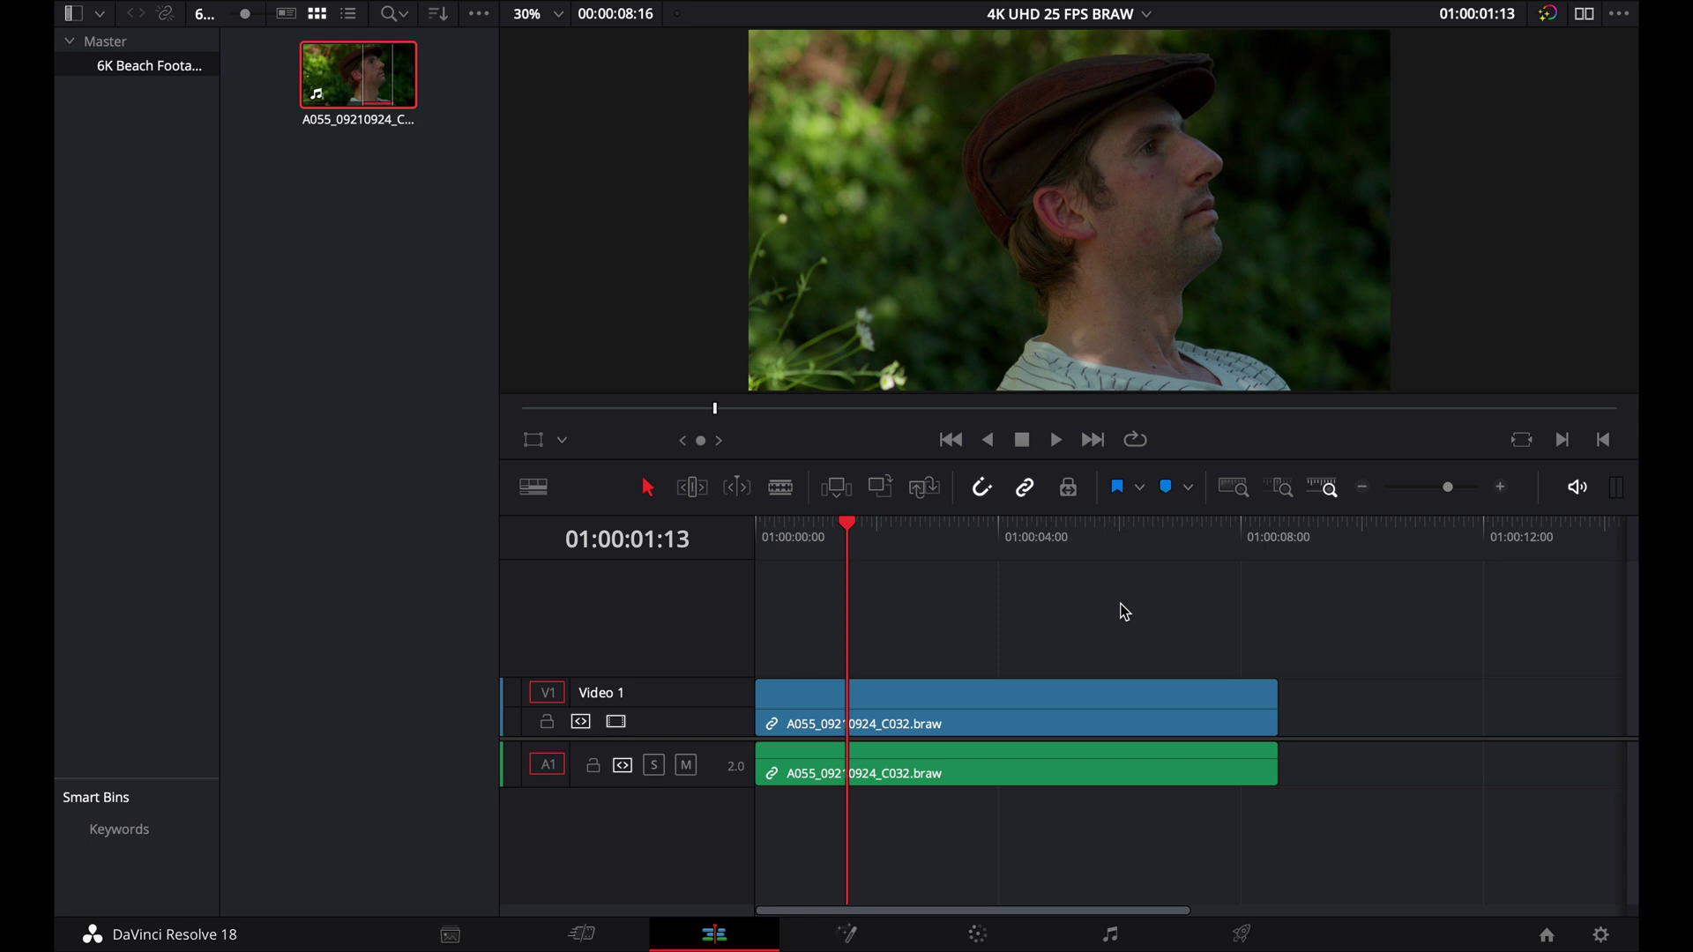
On the Color page, set Camera Raw Decode Using to Clip and show the Color Wheels
{"action": "left_click", "coordinate": [980, 936]}
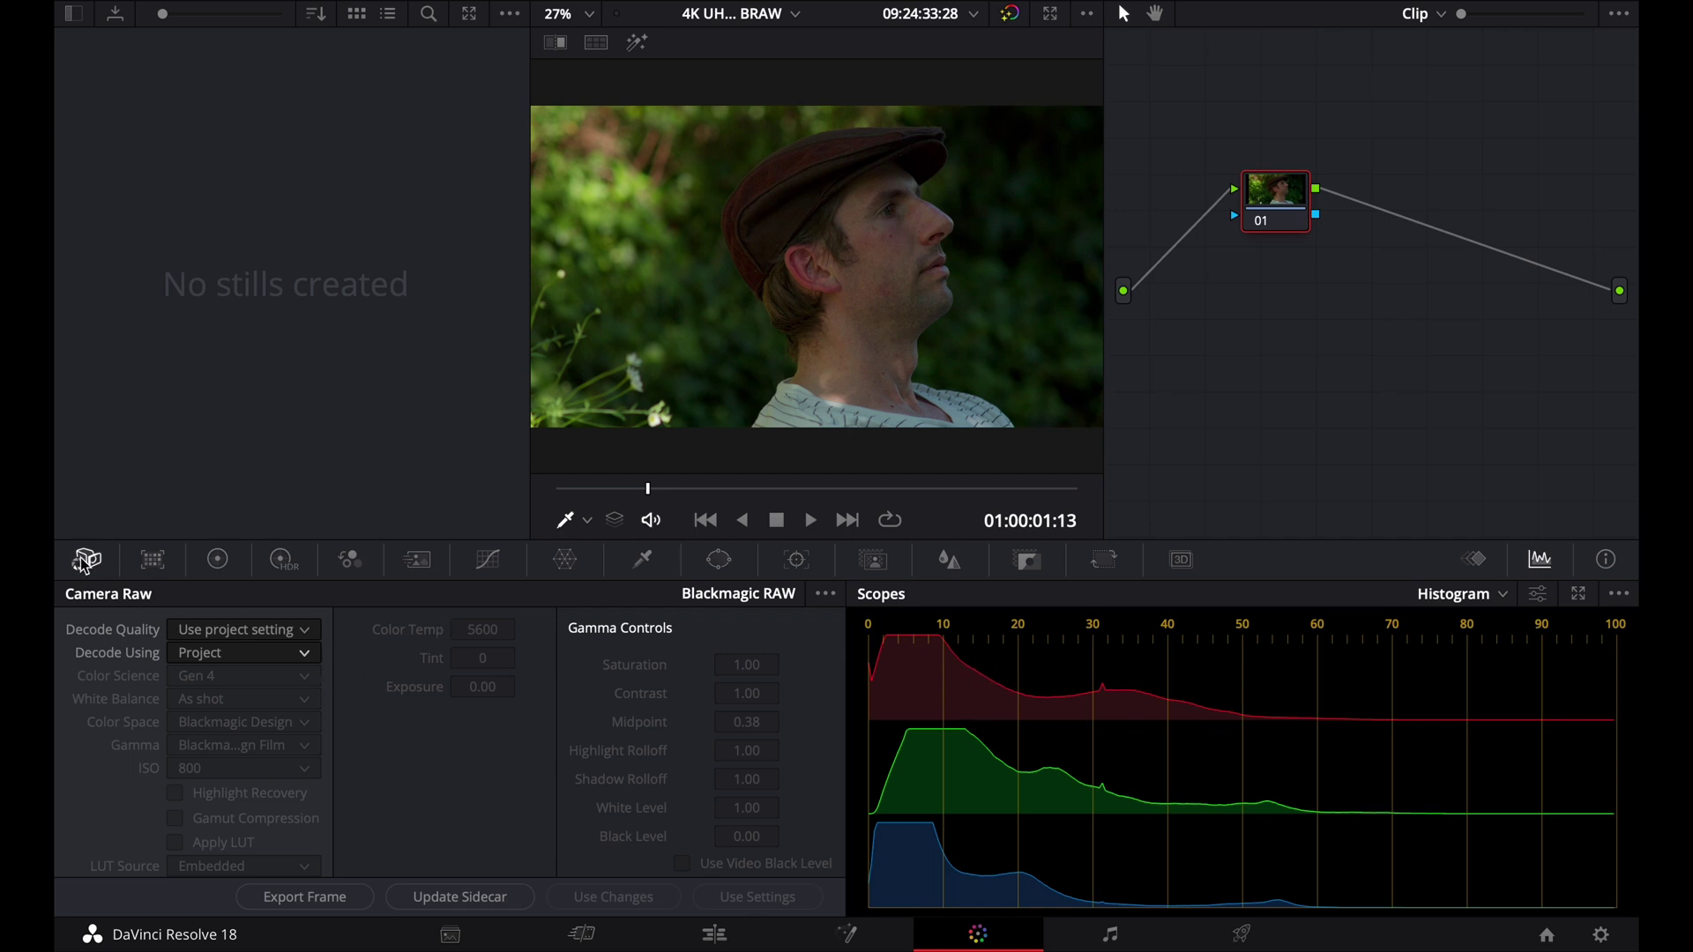
{"action": "left_click", "coordinate": [306, 657]}
{"action": "left_click", "coordinate": [242, 757]}
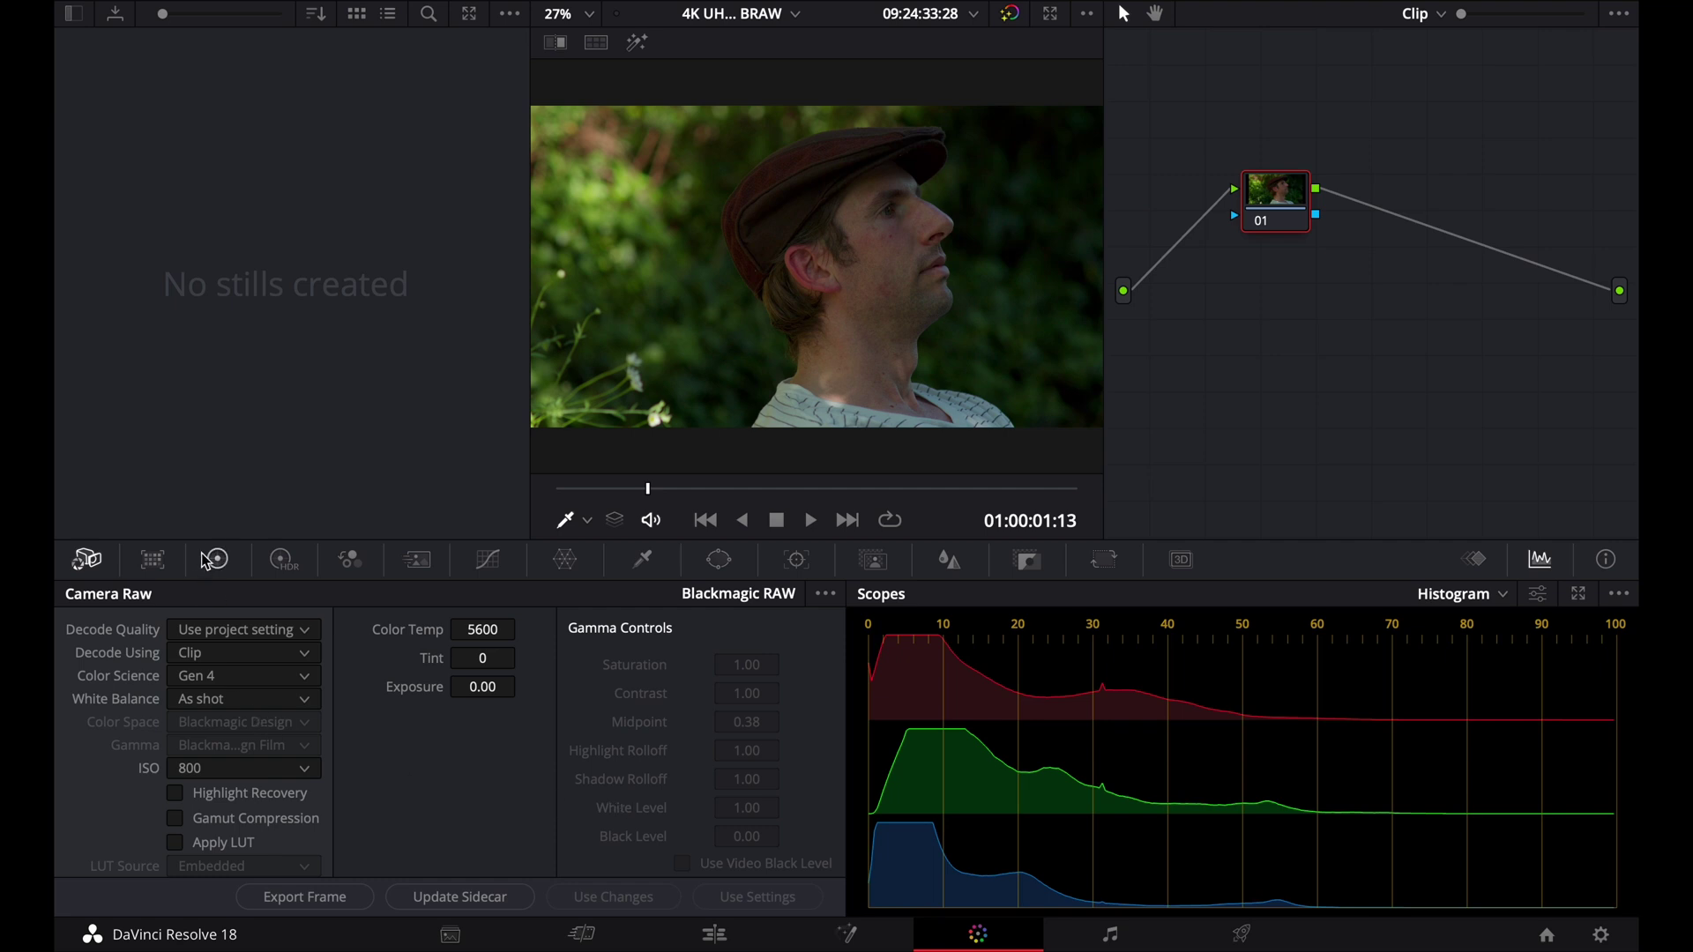
{"action": "left_click", "coordinate": [220, 564]}
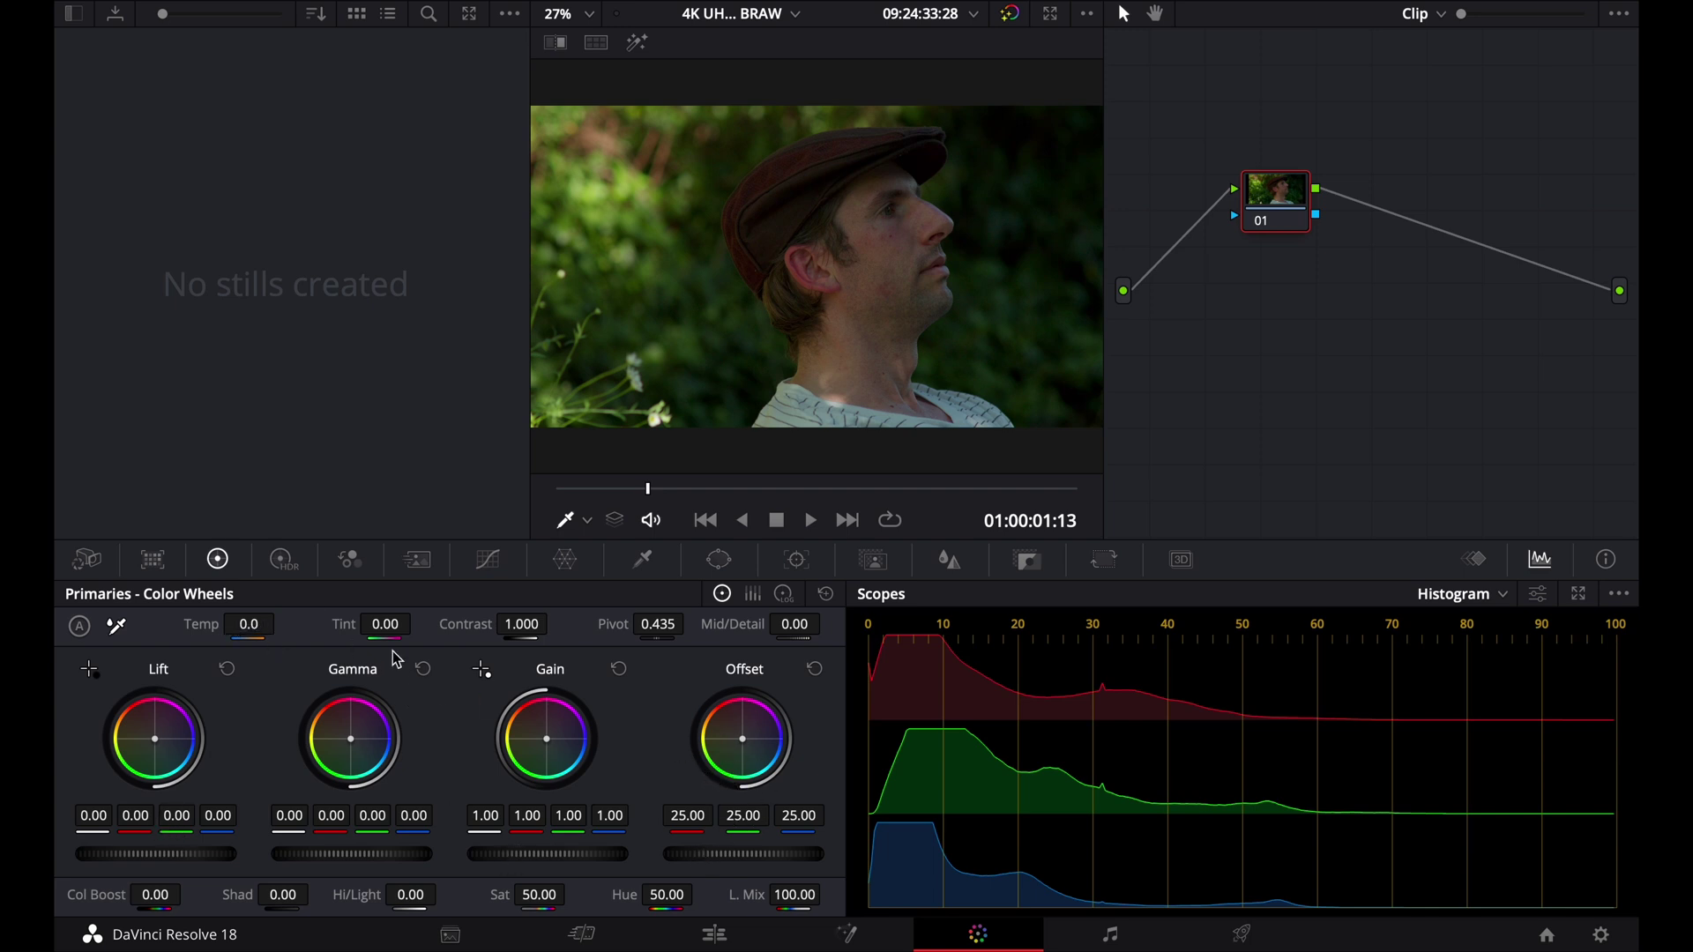
In Camera Raw, set ISO to 1000 and raise Exposure to 0.25
{"action": "left_click", "coordinate": [95, 565]}
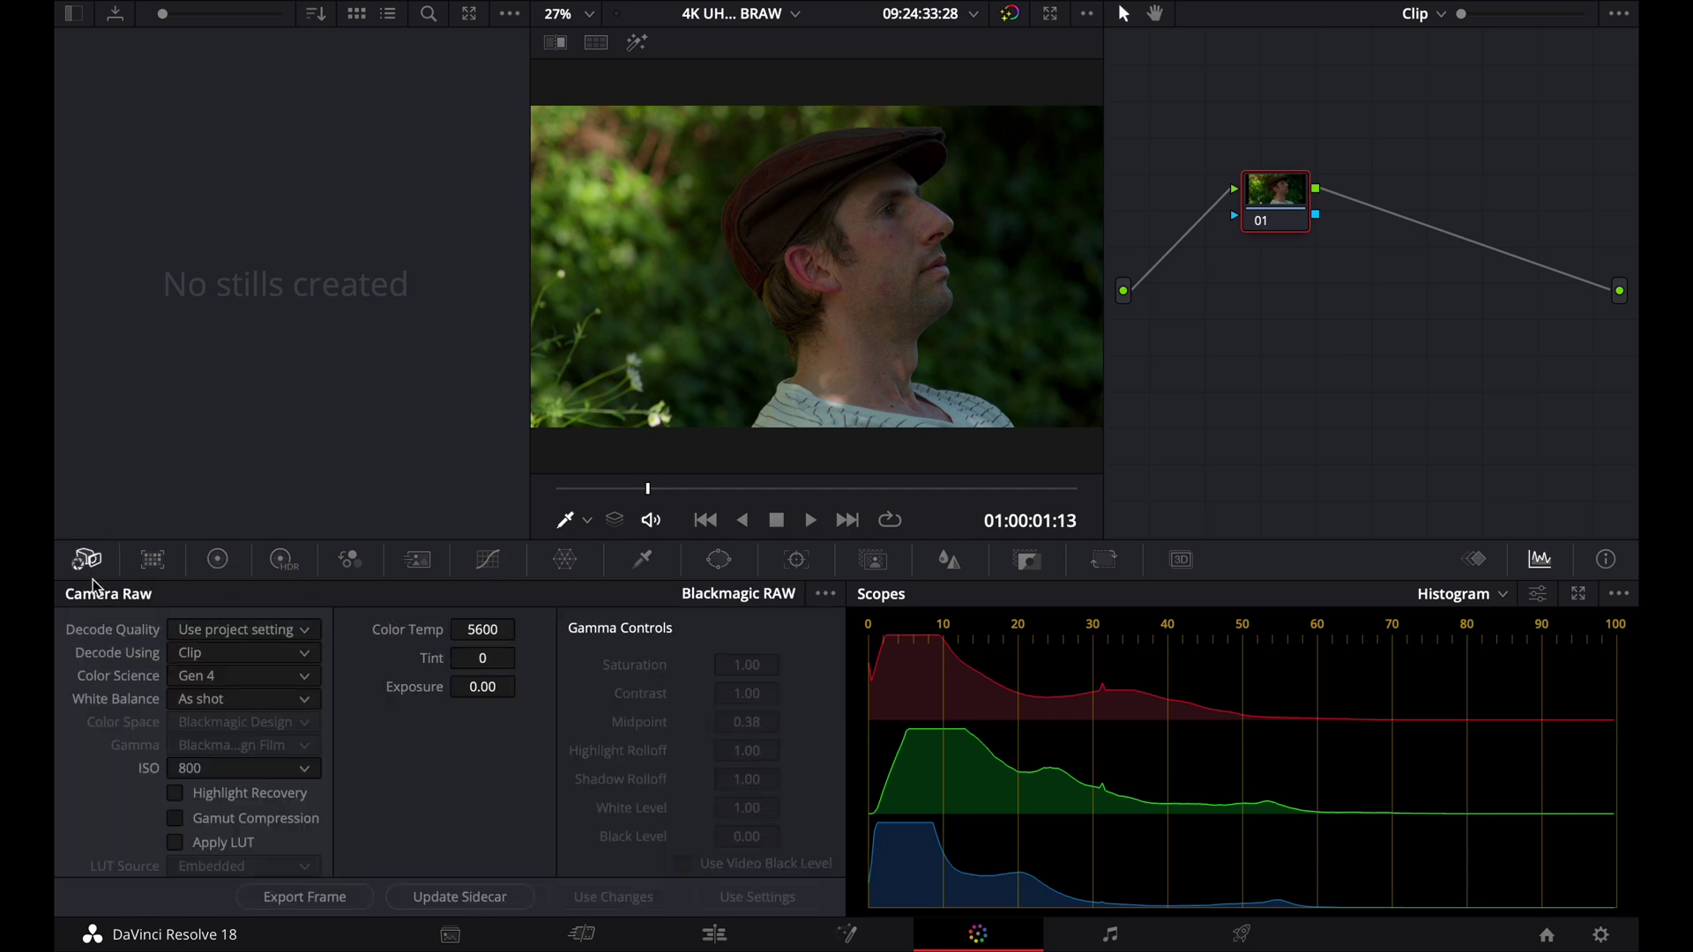
{"action": "left_click", "coordinate": [309, 771]}
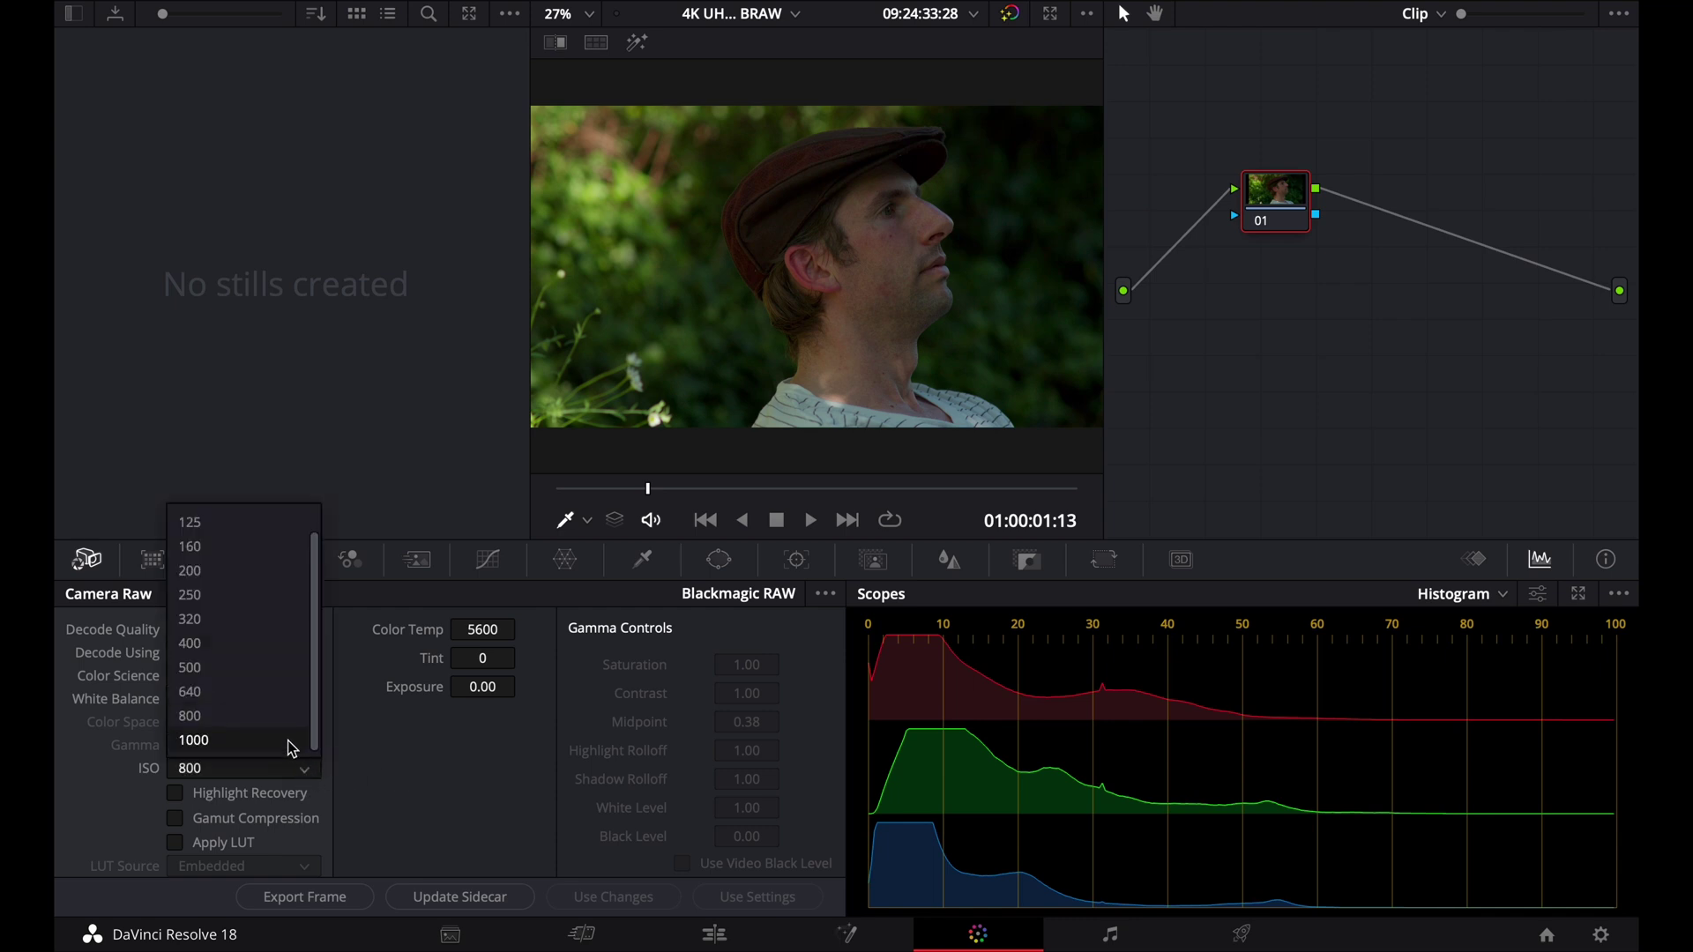
{"action": "left_click", "coordinate": [229, 742]}
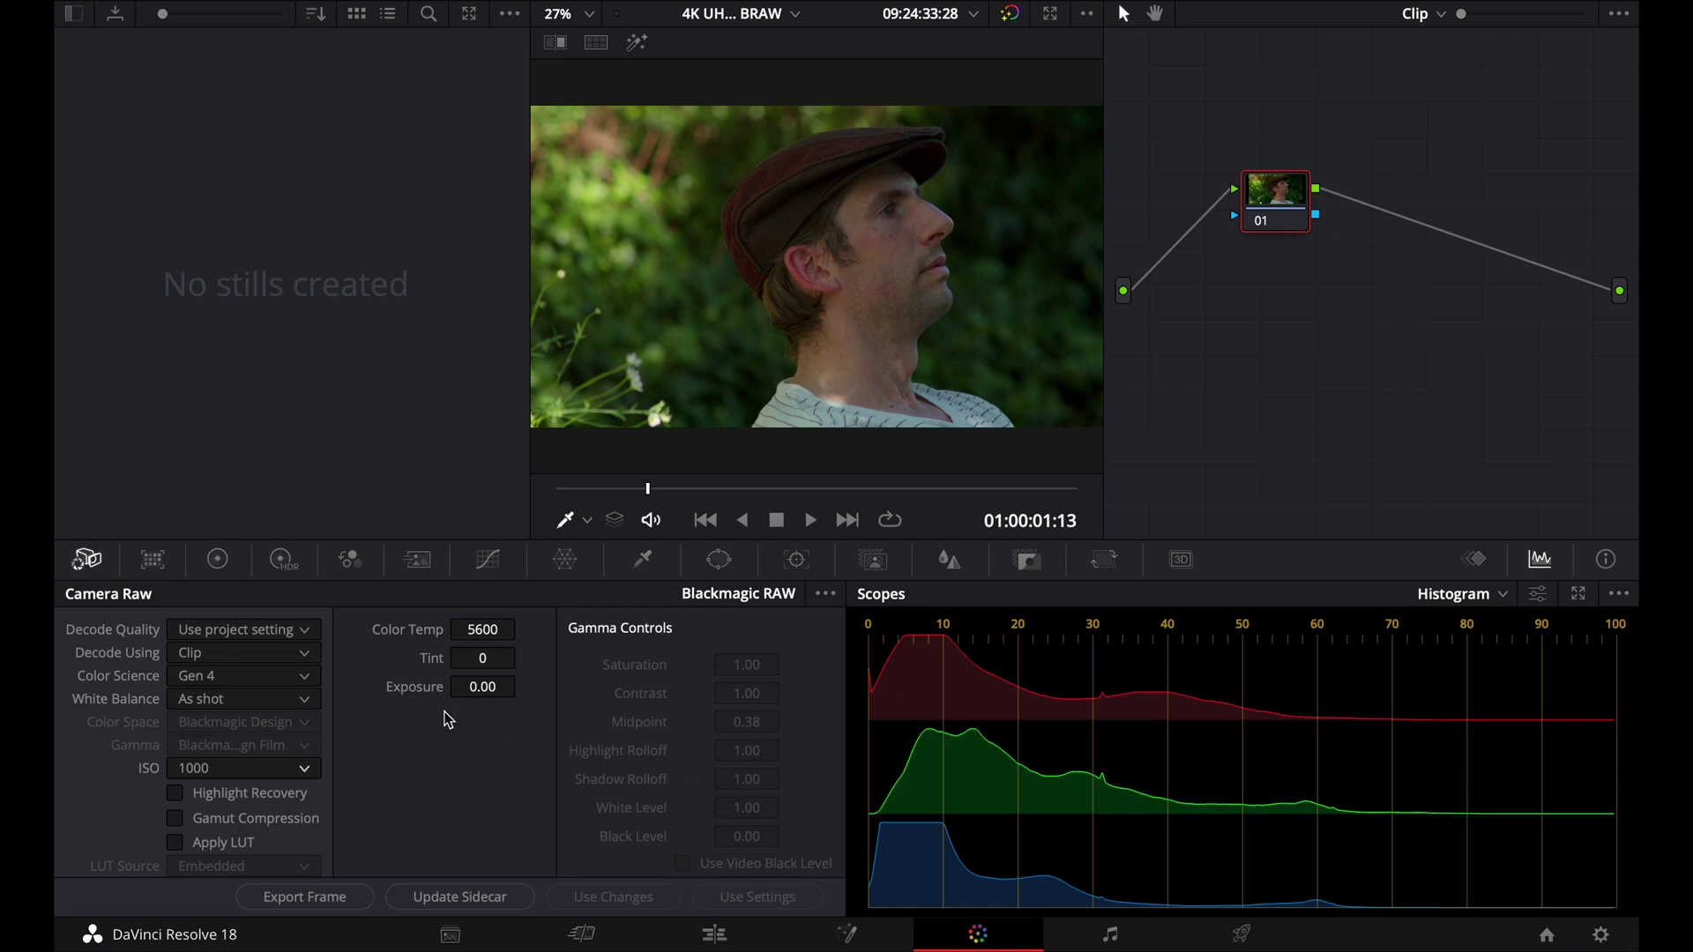
{"action": "left_click_drag", "start_coordinate": [479, 691], "coordinate": [511, 701]}
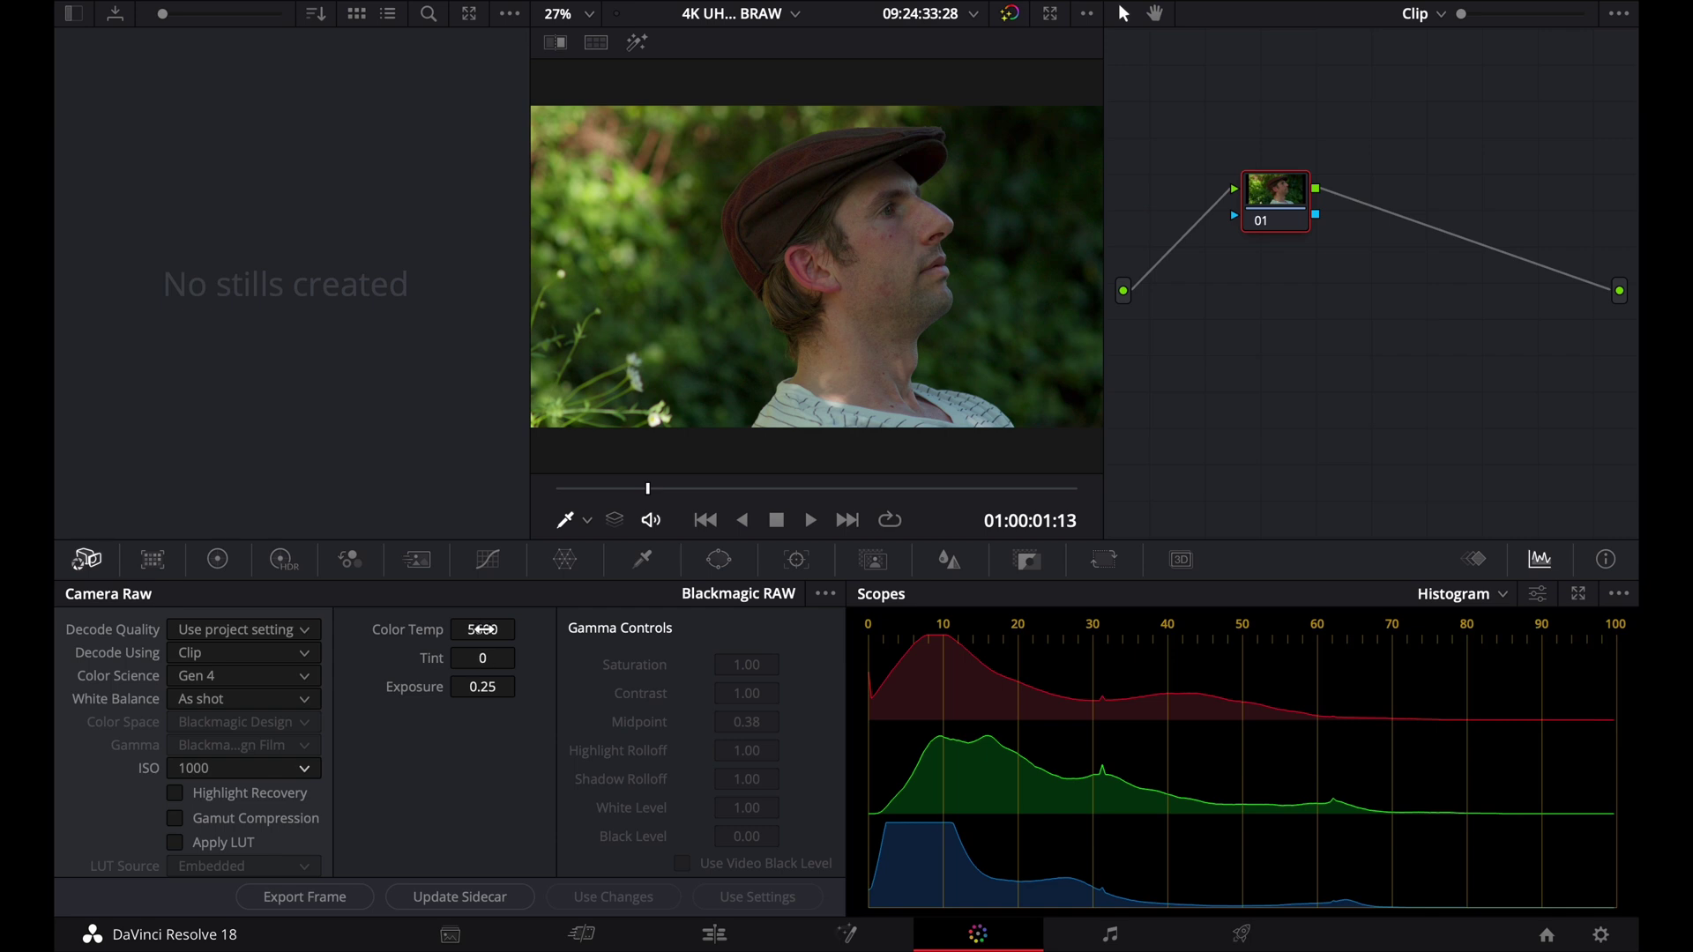
Set the raw Color Temp to 6000, then change it to 6500
{"action": "left_click", "coordinate": [482, 629]}
{"action": "type", "text": "6000"}
{"action": "key", "text": "Return"}
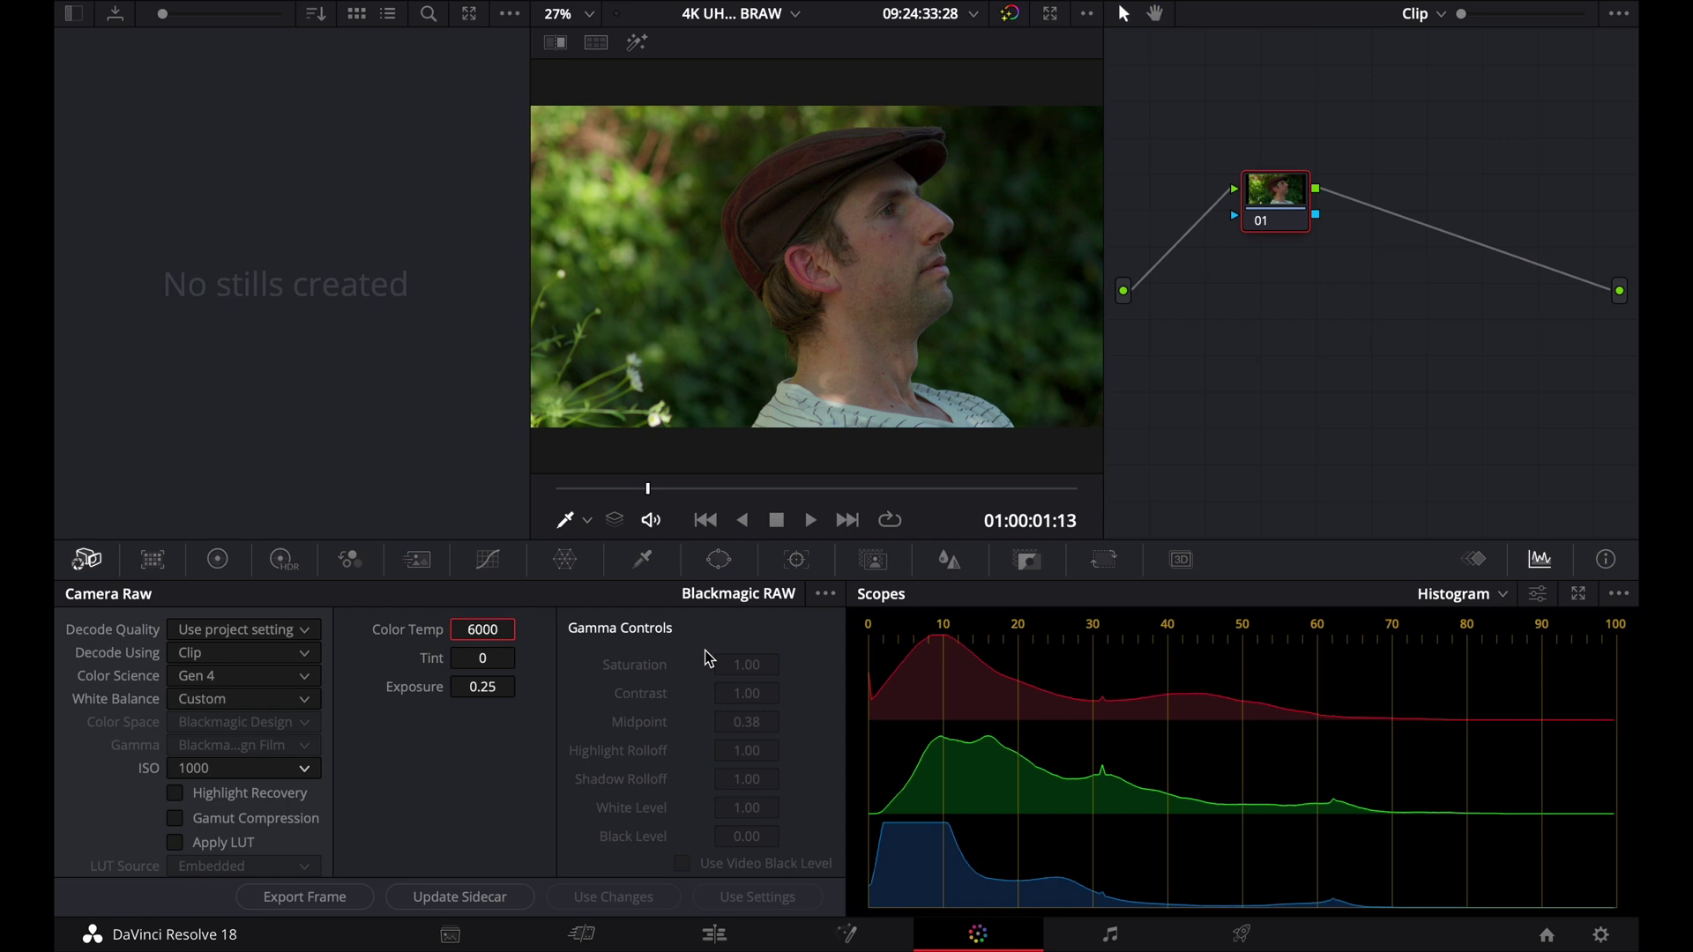
{"action": "left_click", "coordinate": [490, 631]}
{"action": "type", "text": "6500"}
{"action": "key", "text": "Return"}
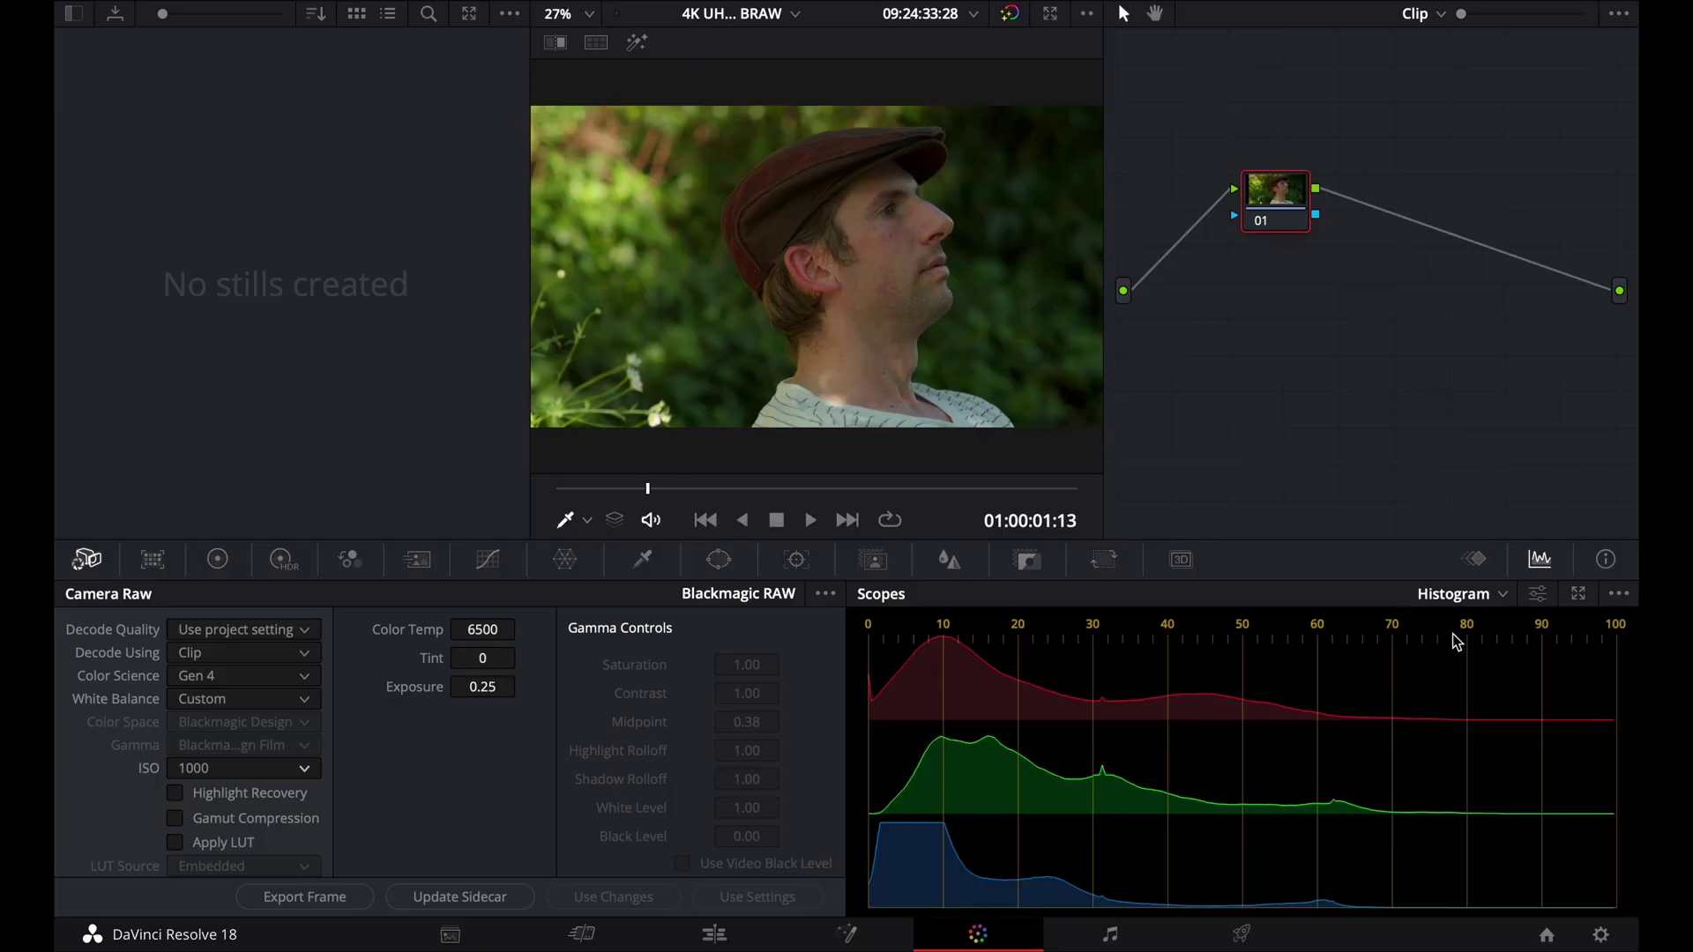
Switch the scope to Vectorscope and set the raw Tint to 18
{"action": "left_click", "coordinate": [1503, 595]}
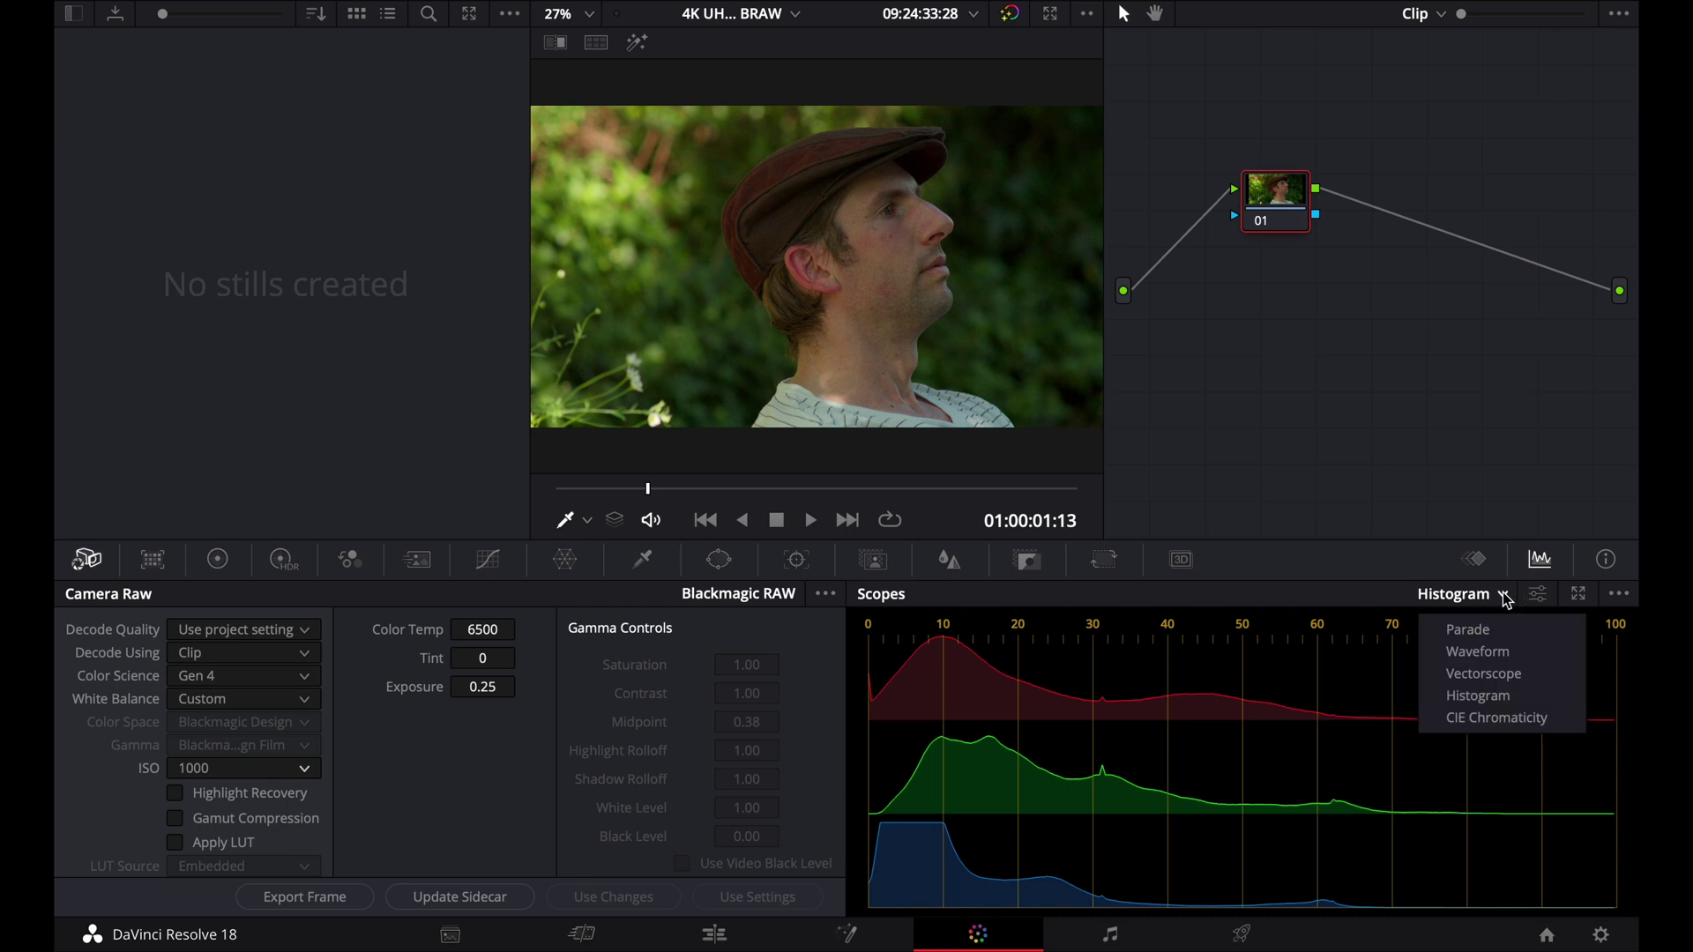
{"action": "left_click", "coordinate": [1488, 675]}
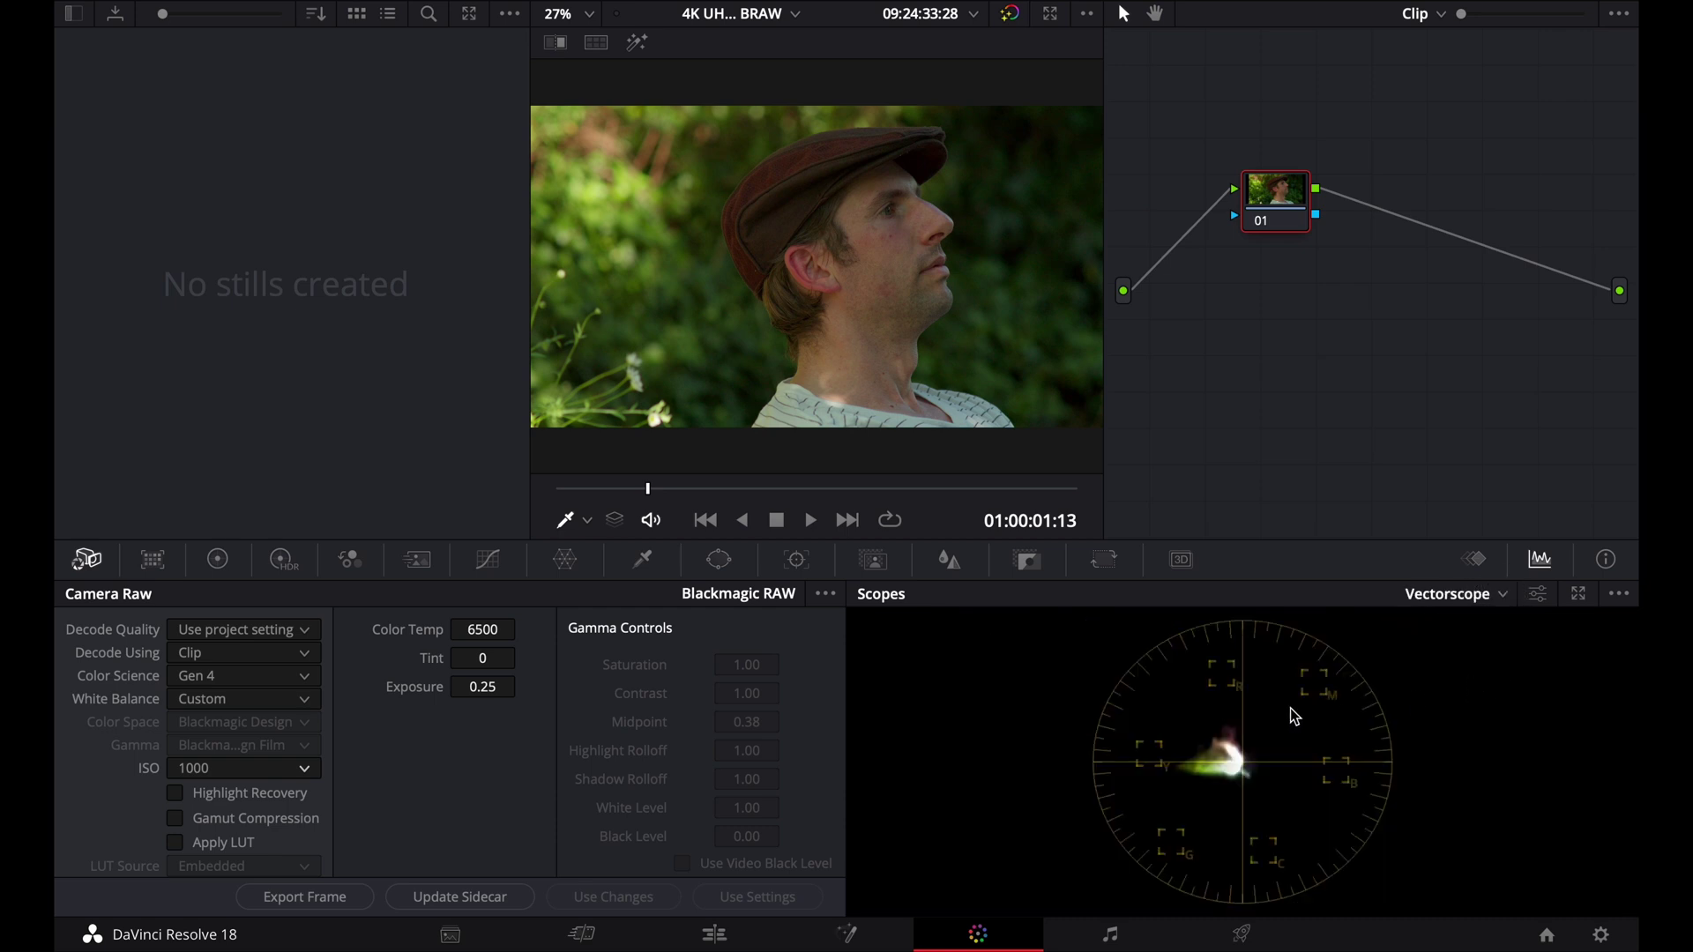
{"action": "left_click", "coordinate": [484, 660]}
{"action": "type", "text": "18"}
{"action": "key", "text": "Return"}
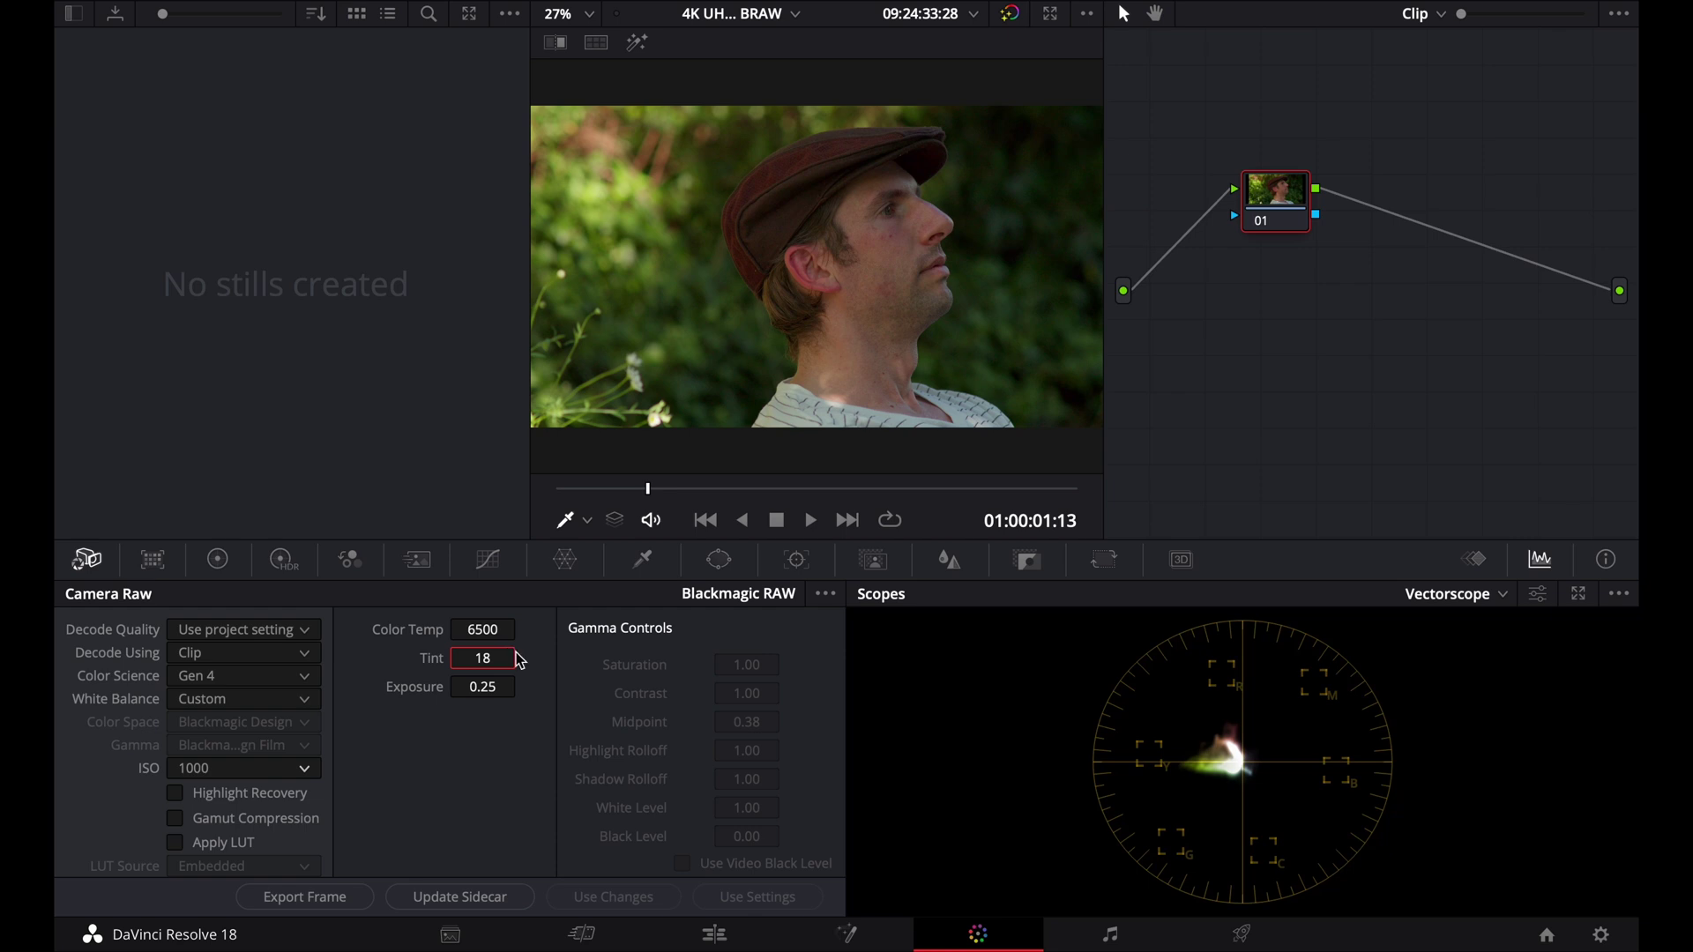
{"action": "key", "text": "Tab"}
{"action": "left_click", "coordinate": [575, 702]}
Turn on the vectorscope's Show Skin Tone Indicator and Show 2x Zoom settings
{"action": "left_click", "coordinate": [1539, 598]}
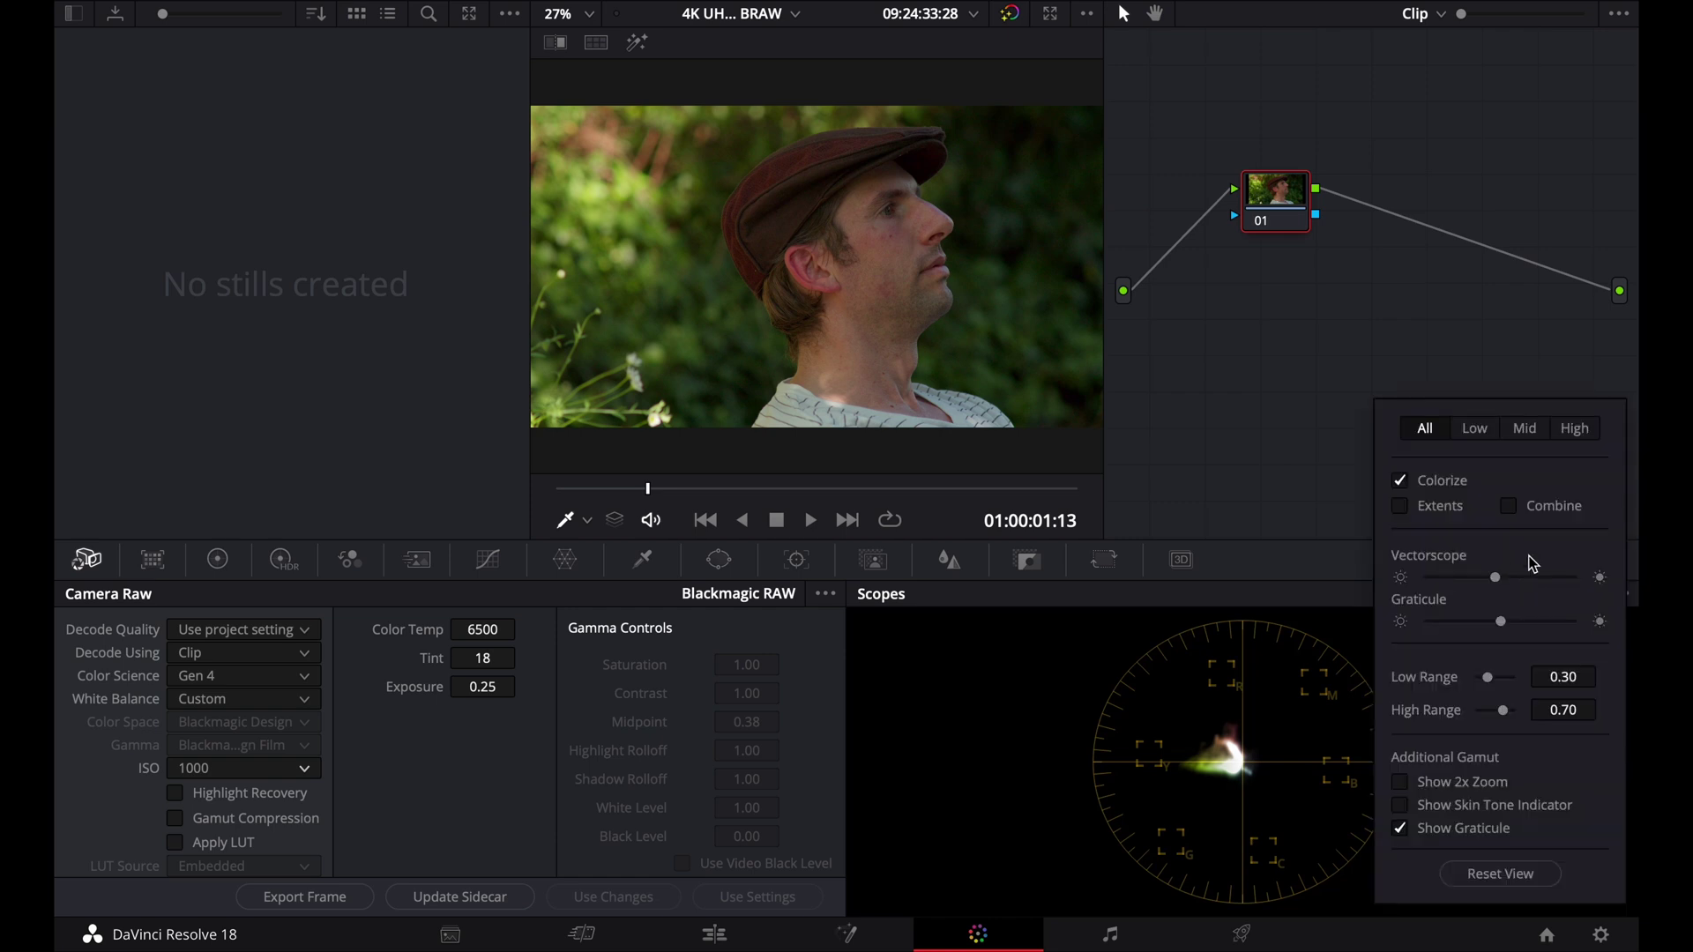
{"action": "left_click", "coordinate": [1401, 806]}
{"action": "left_click", "coordinate": [1401, 785]}
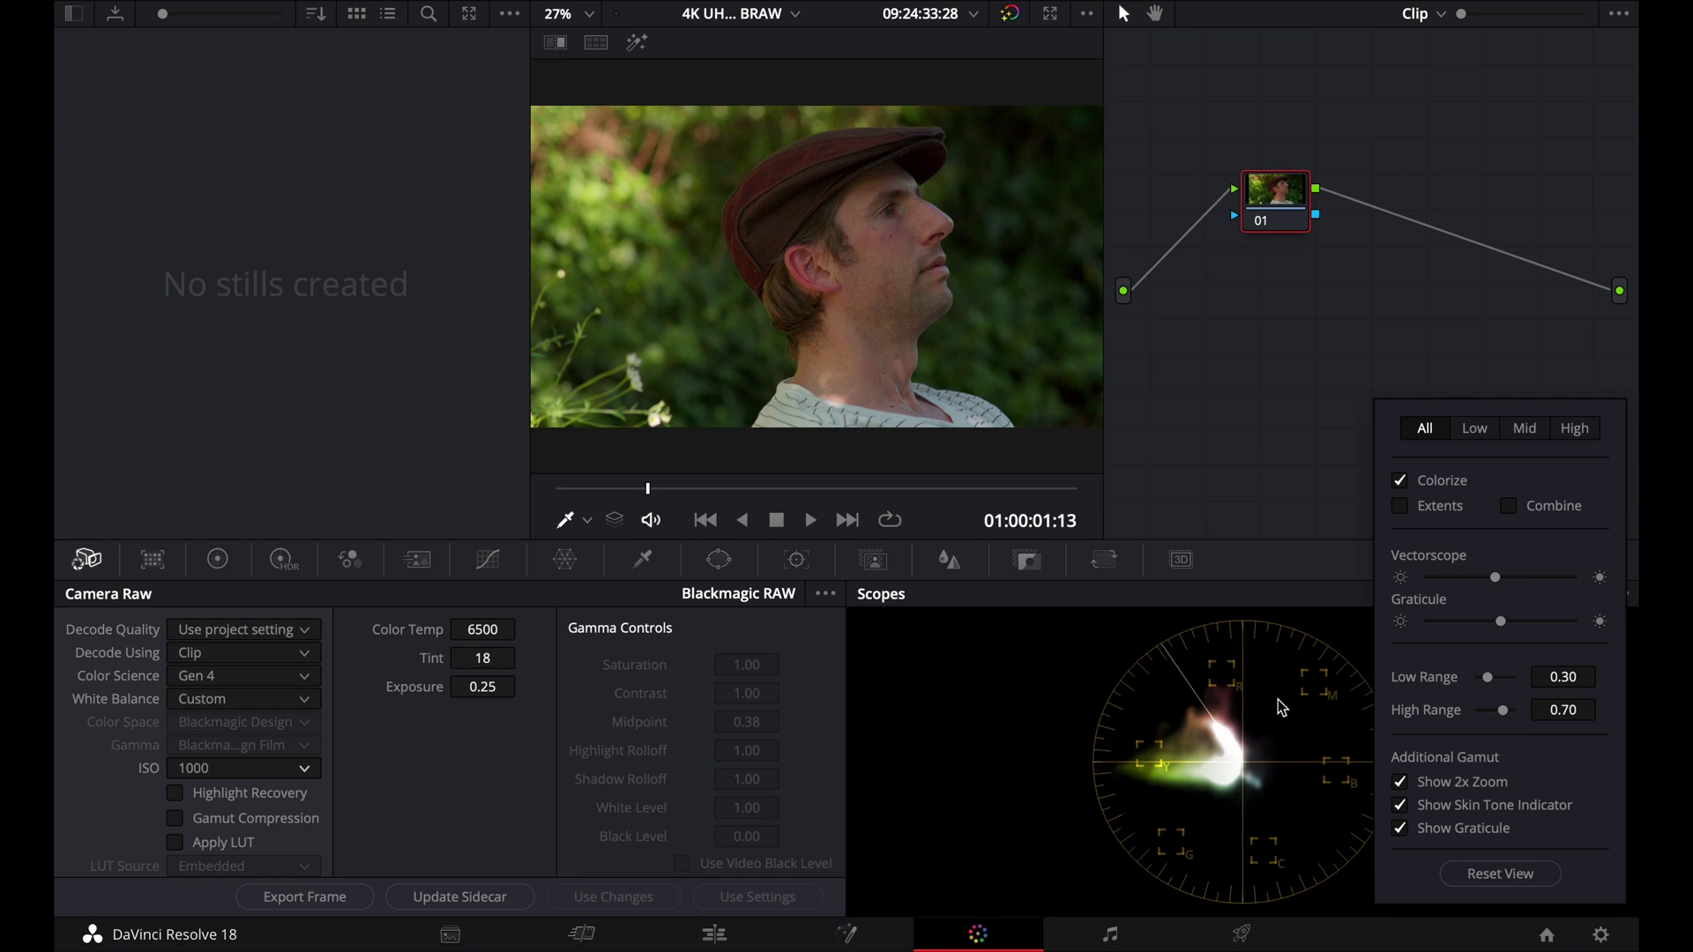
{"action": "left_click", "coordinate": [1349, 635]}
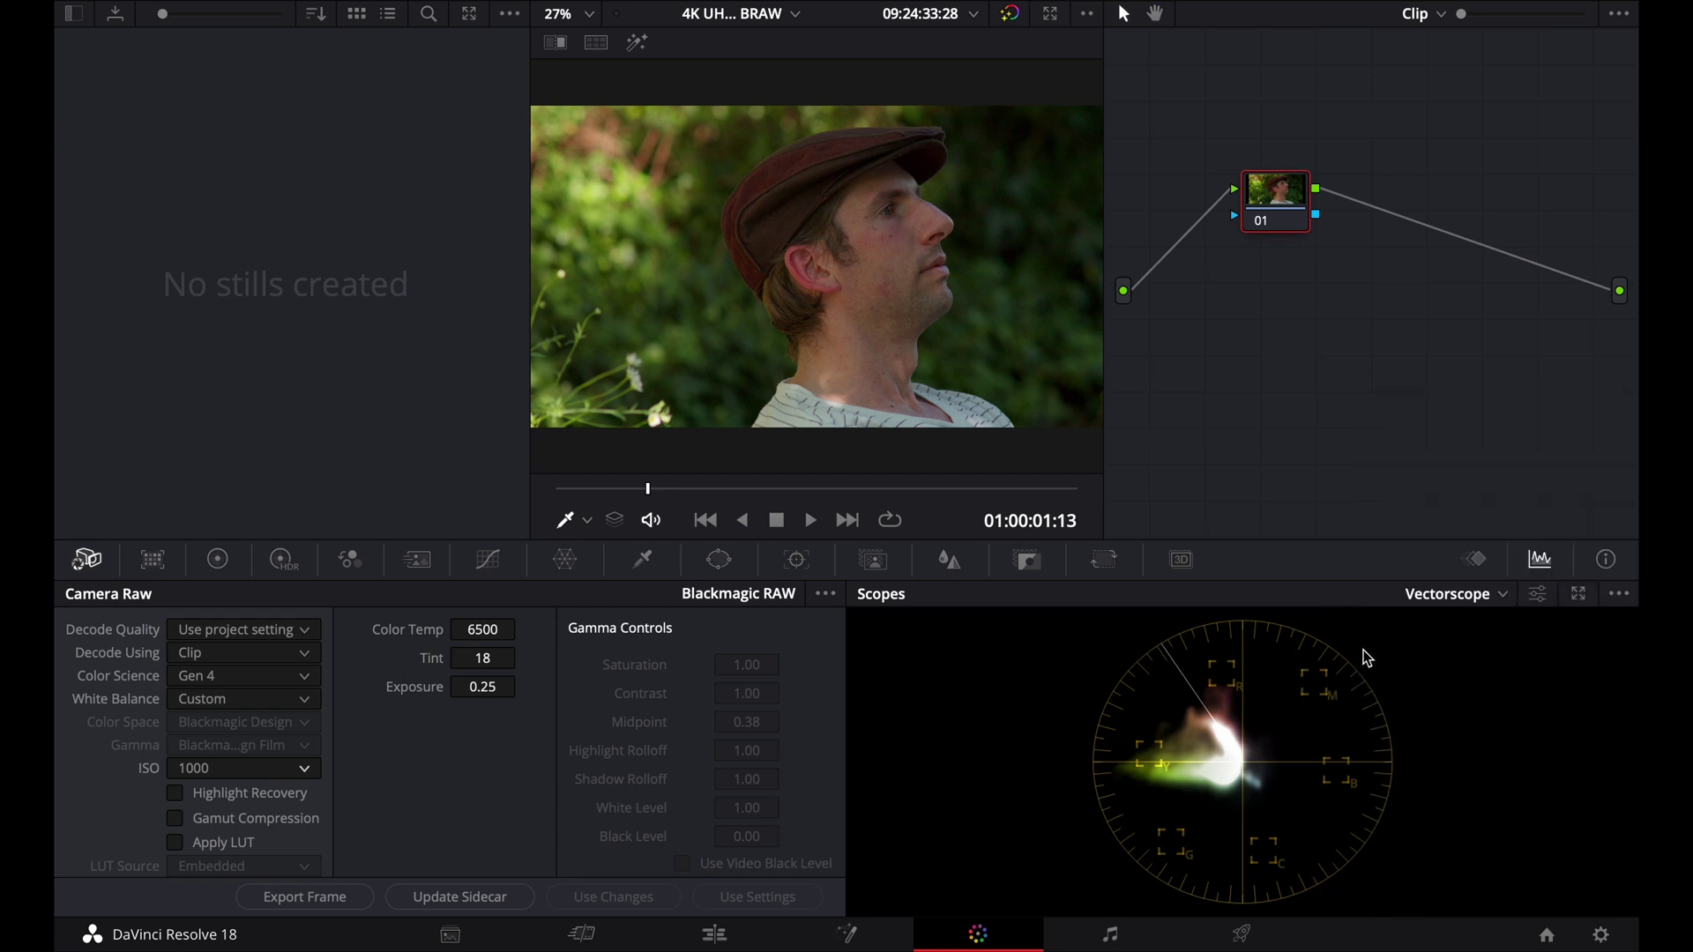
Check the scope options' Quality submenu, leaving it on High quality
{"action": "left_click", "coordinate": [1620, 597]}
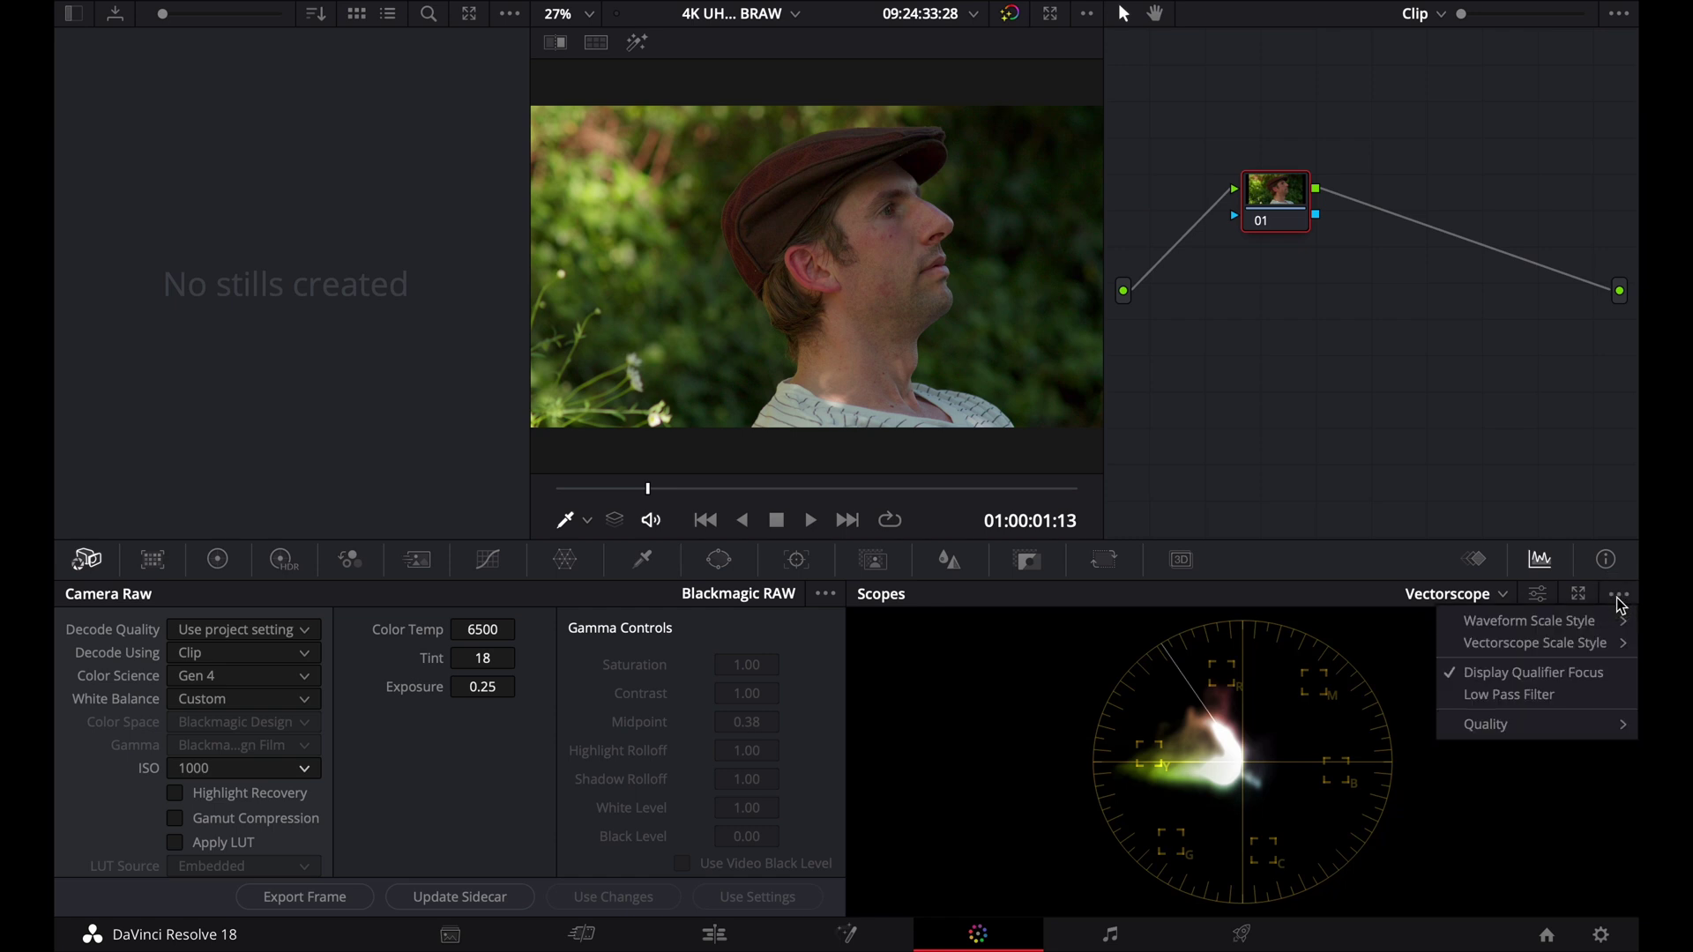
{"action": "mouse_move", "coordinate": [1540, 725]}
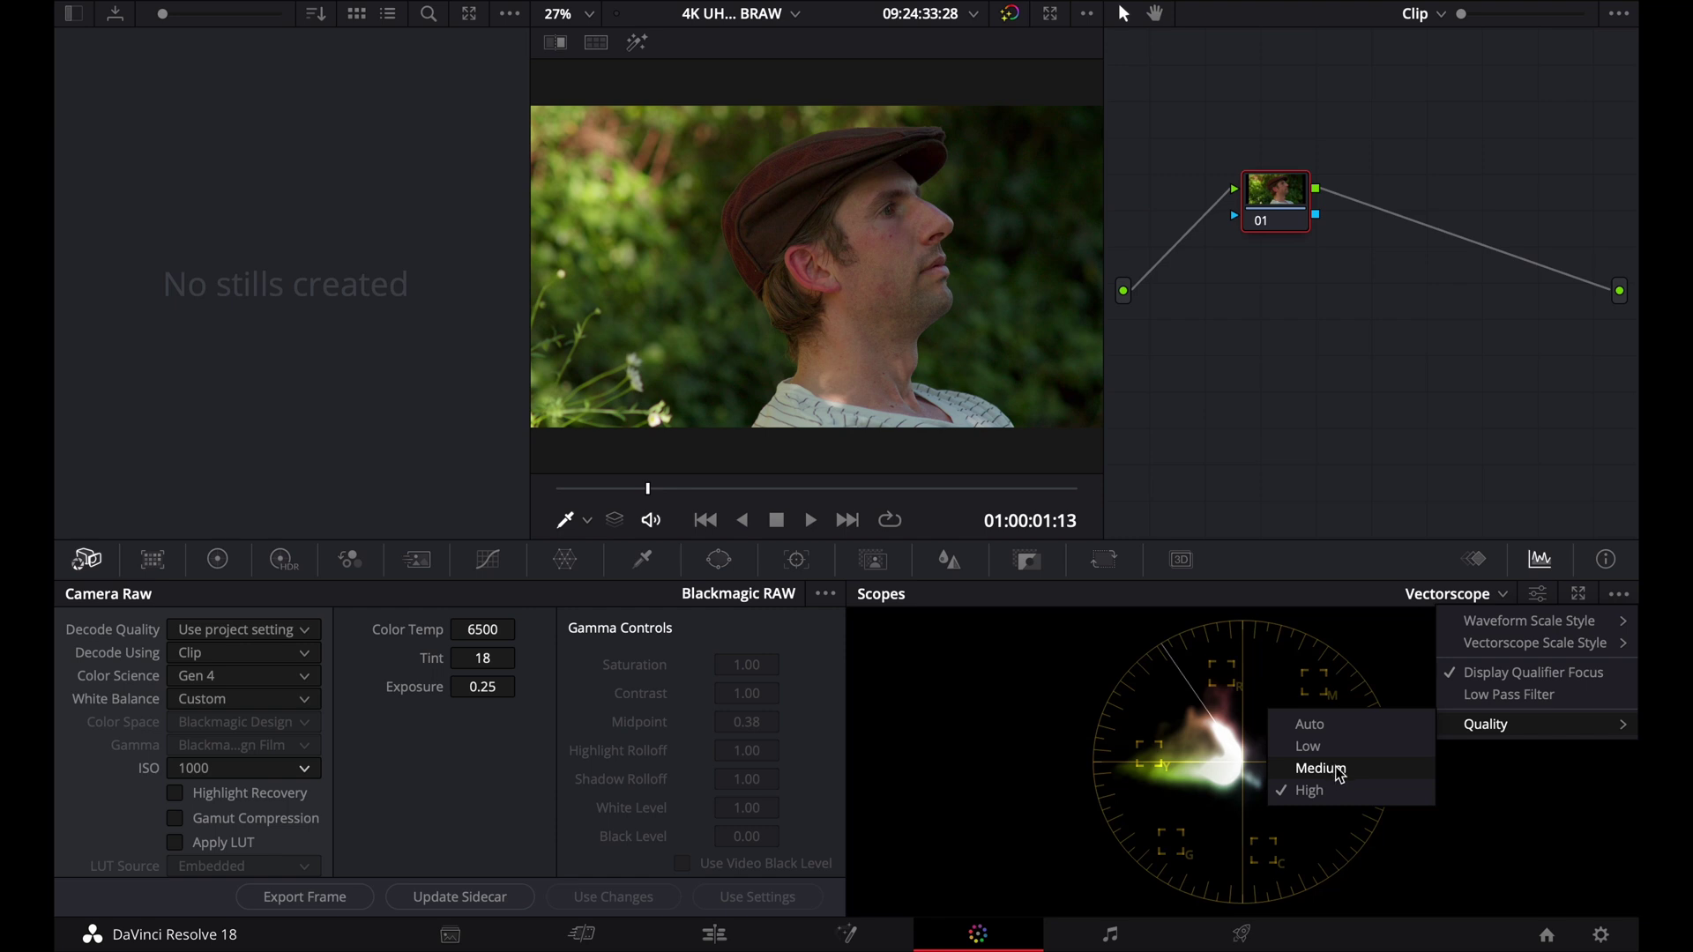
{"action": "left_click", "coordinate": [1508, 827]}
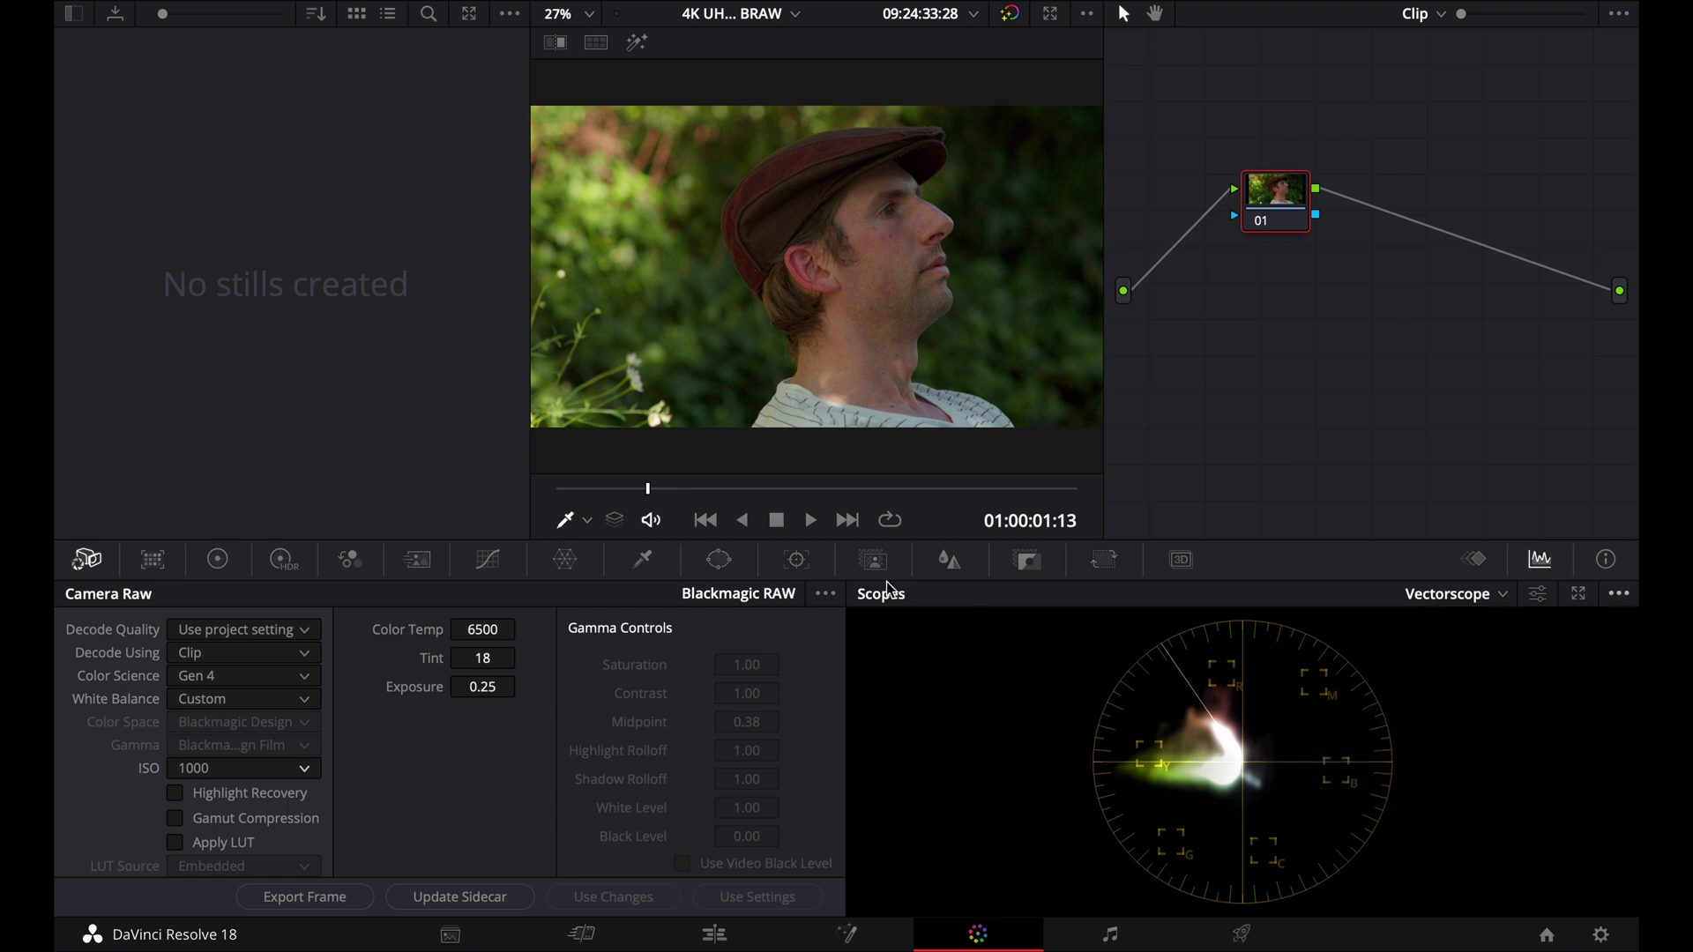
Pick the Curve window and outline the cheek from below the cap toward the nose
{"action": "left_click", "coordinate": [719, 562]}
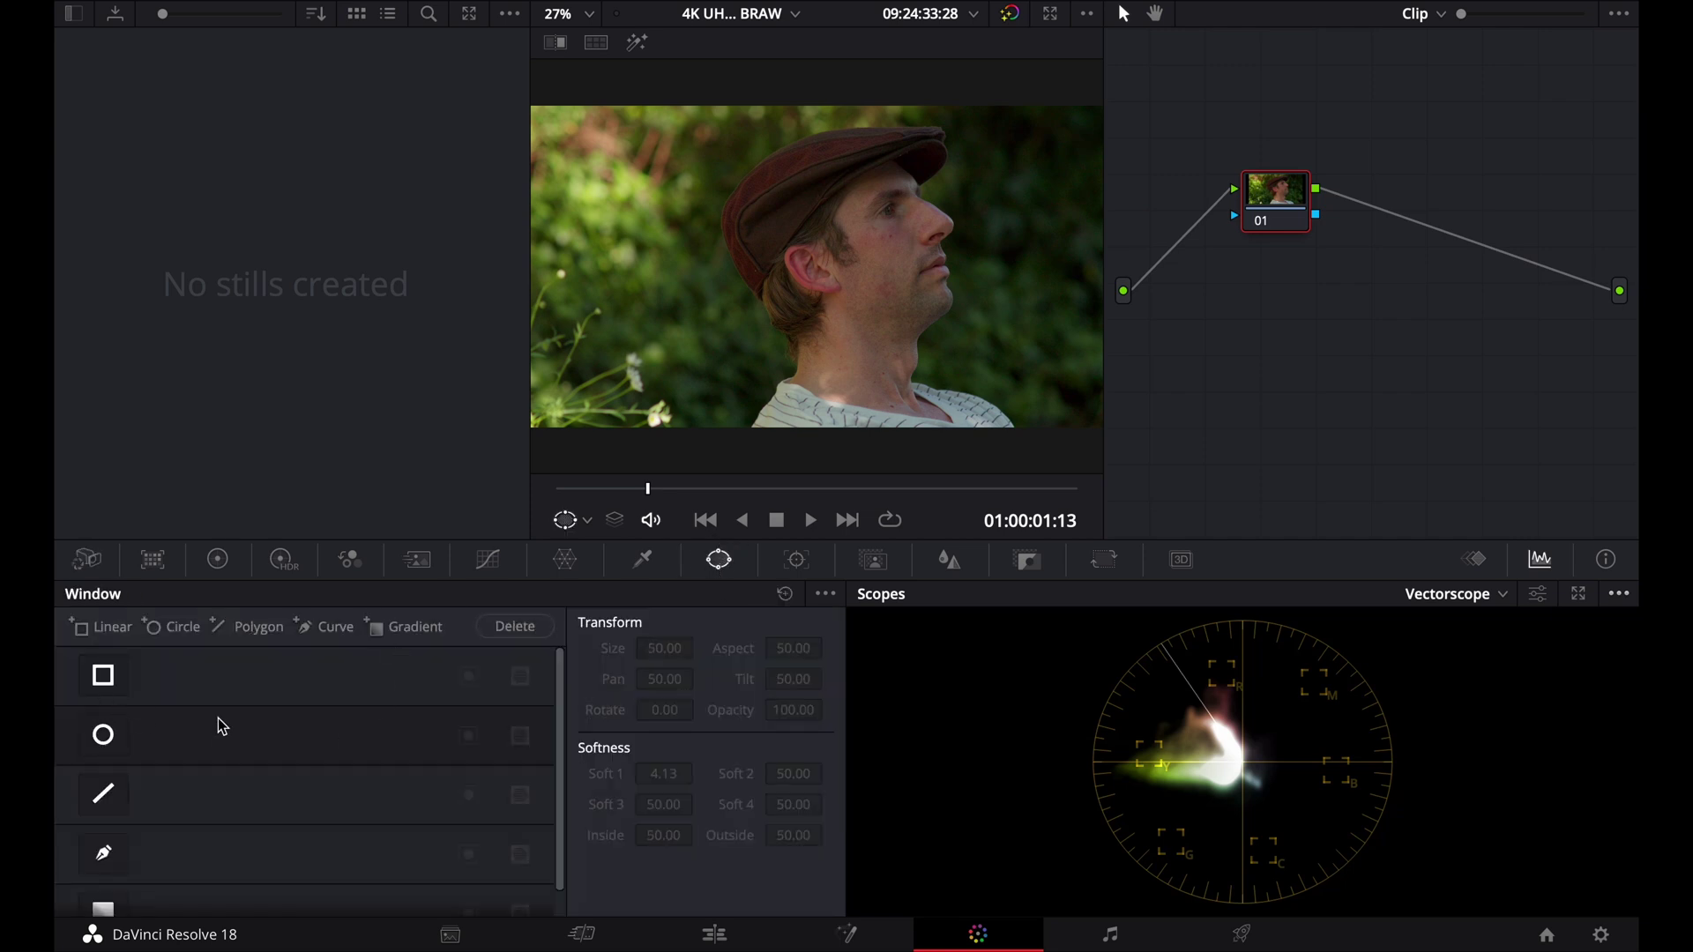
{"action": "left_click", "coordinate": [104, 857]}
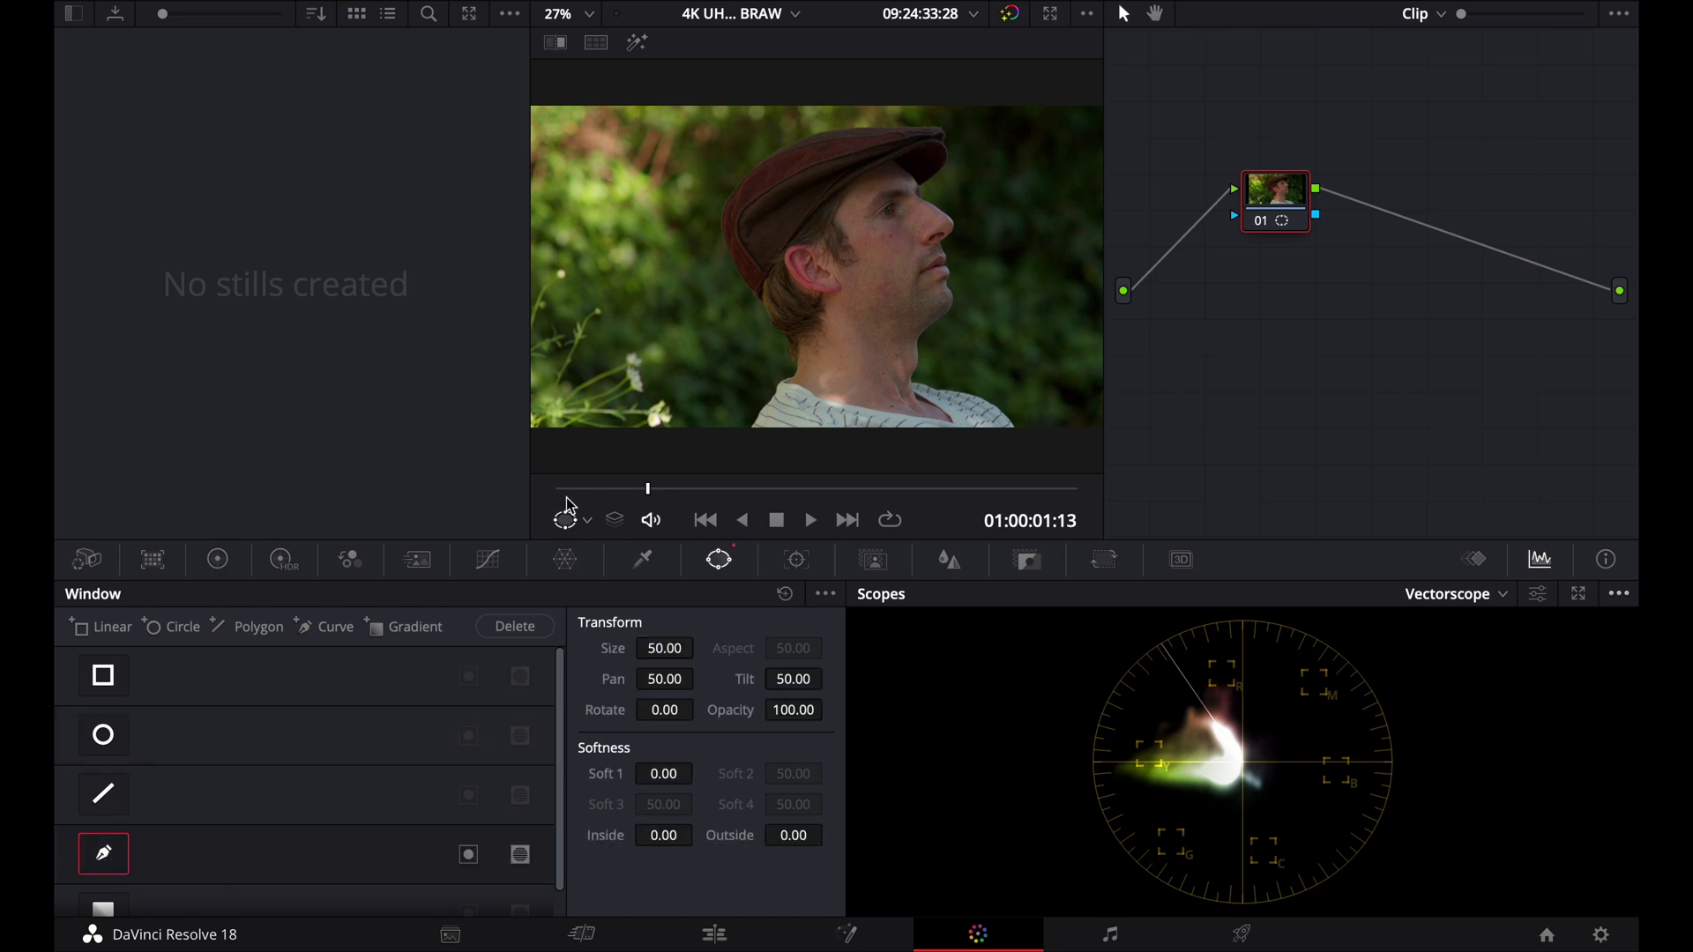
{"action": "left_click", "coordinate": [864, 188]}
{"action": "left_click", "coordinate": [862, 213]}
{"action": "left_click", "coordinate": [878, 229]}
{"action": "left_click", "coordinate": [897, 228]}
{"action": "left_click", "coordinate": [917, 207]}
{"action": "left_click", "coordinate": [934, 214]}
{"action": "left_click", "coordinate": [914, 237]}
Continue the outline down to the jaw and back up to the temple, closing the shape
{"action": "left_click", "coordinate": [912, 257]}
{"action": "left_click", "coordinate": [917, 279]}
{"action": "left_click", "coordinate": [904, 304]}
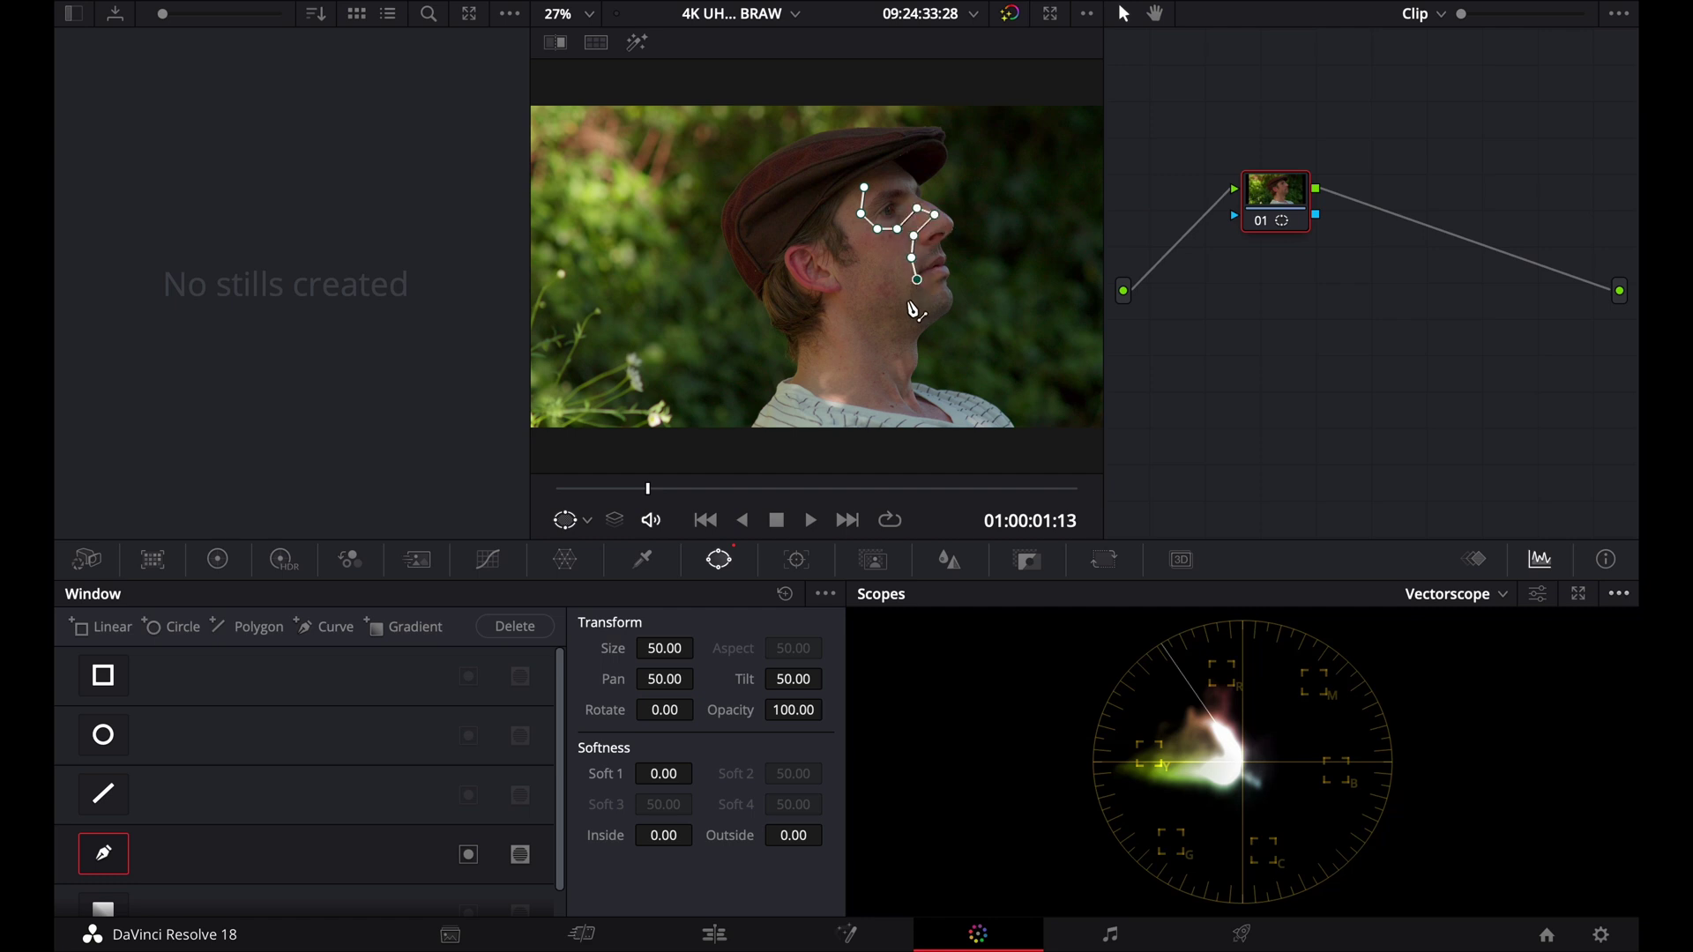
{"action": "left_click", "coordinate": [872, 316]}
{"action": "left_click", "coordinate": [850, 298]}
{"action": "left_click", "coordinate": [848, 273]}
{"action": "left_click", "coordinate": [871, 258]}
{"action": "left_click", "coordinate": [855, 232]}
{"action": "left_click", "coordinate": [845, 210]}
{"action": "left_click", "coordinate": [883, 205]}
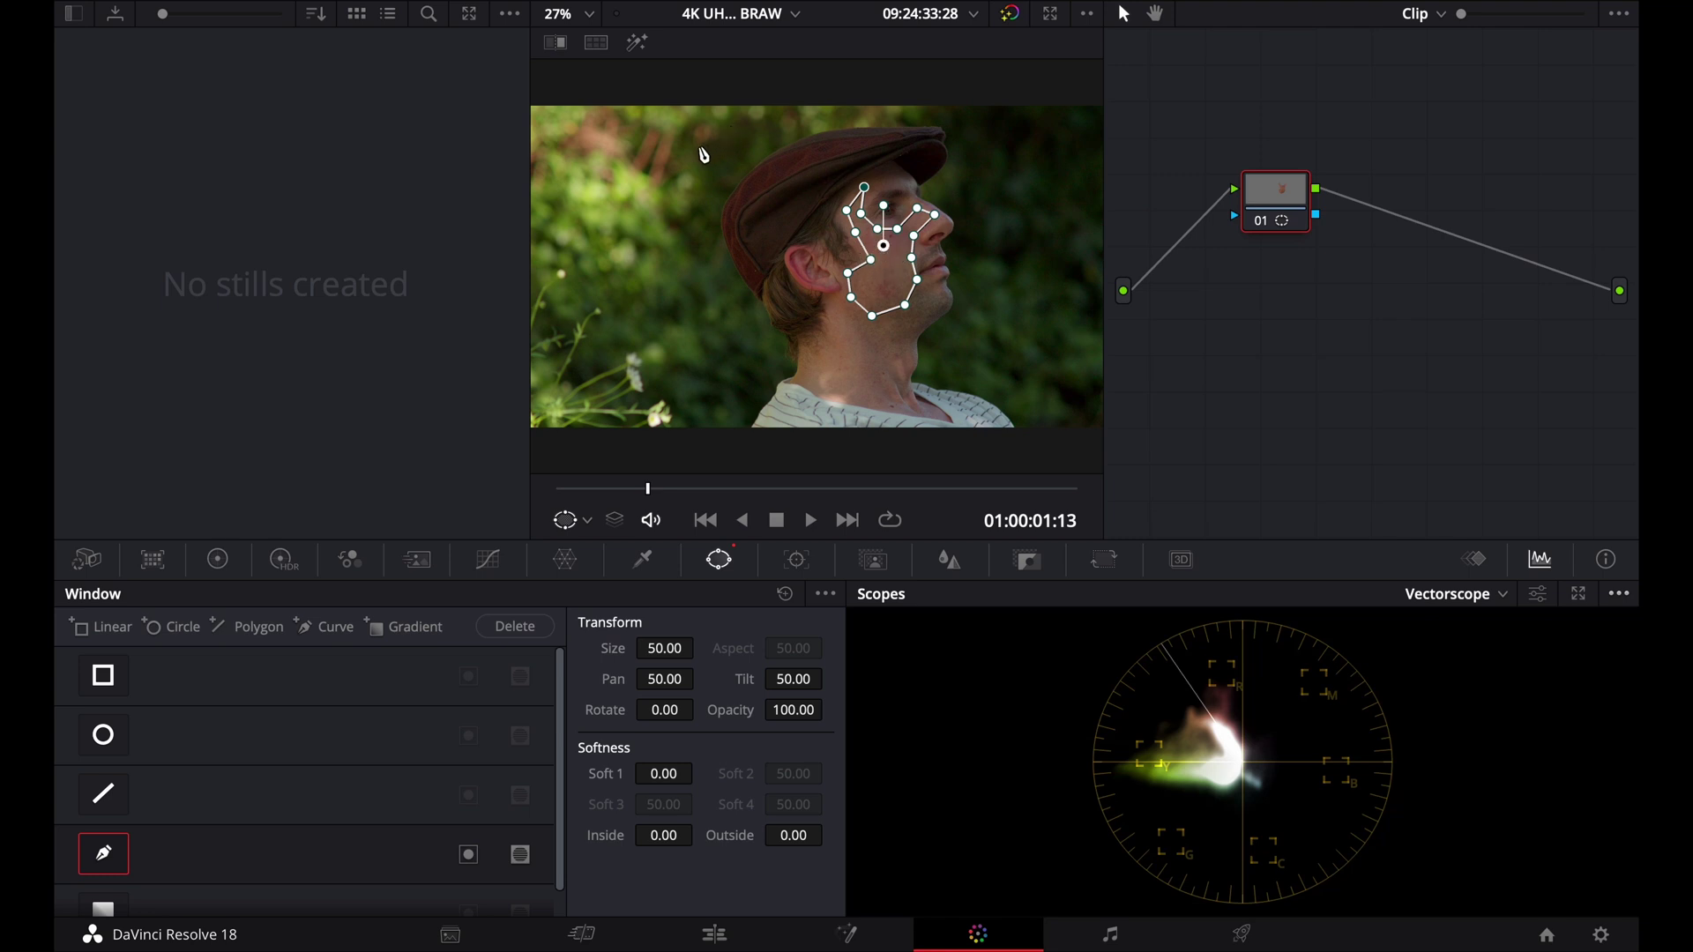
Turn on Highlight mode to isolate the masked cheek on grey, and review it full screen
{"action": "left_click", "coordinate": [640, 53]}
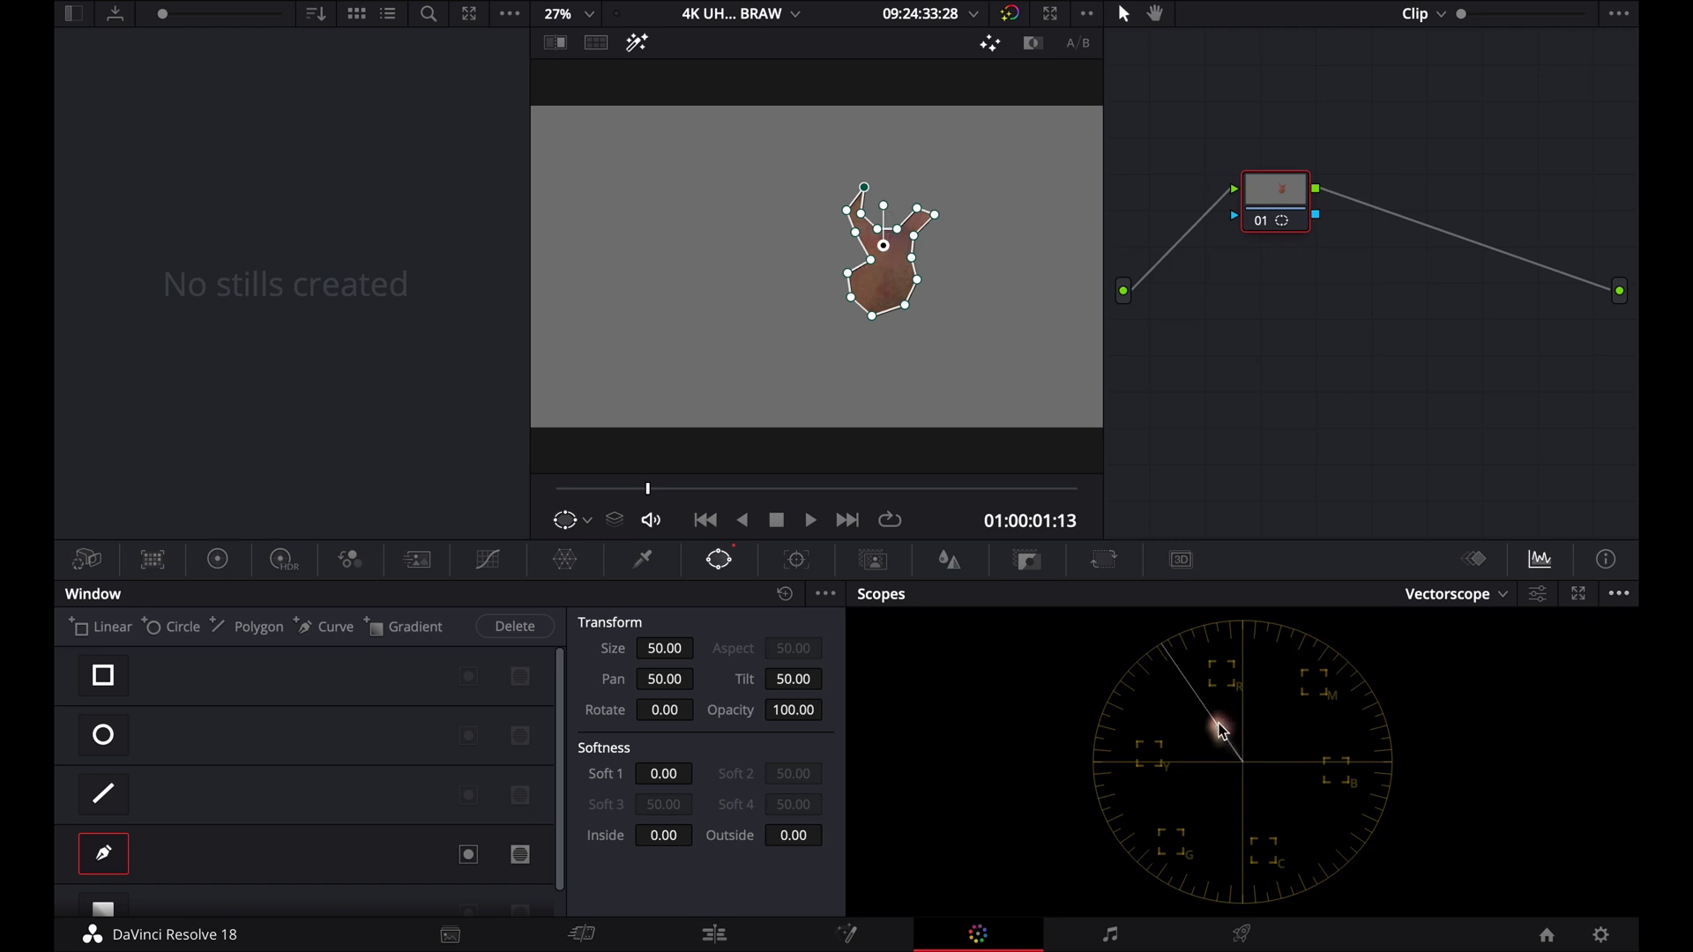
{"action": "left_click", "coordinate": [638, 44]}
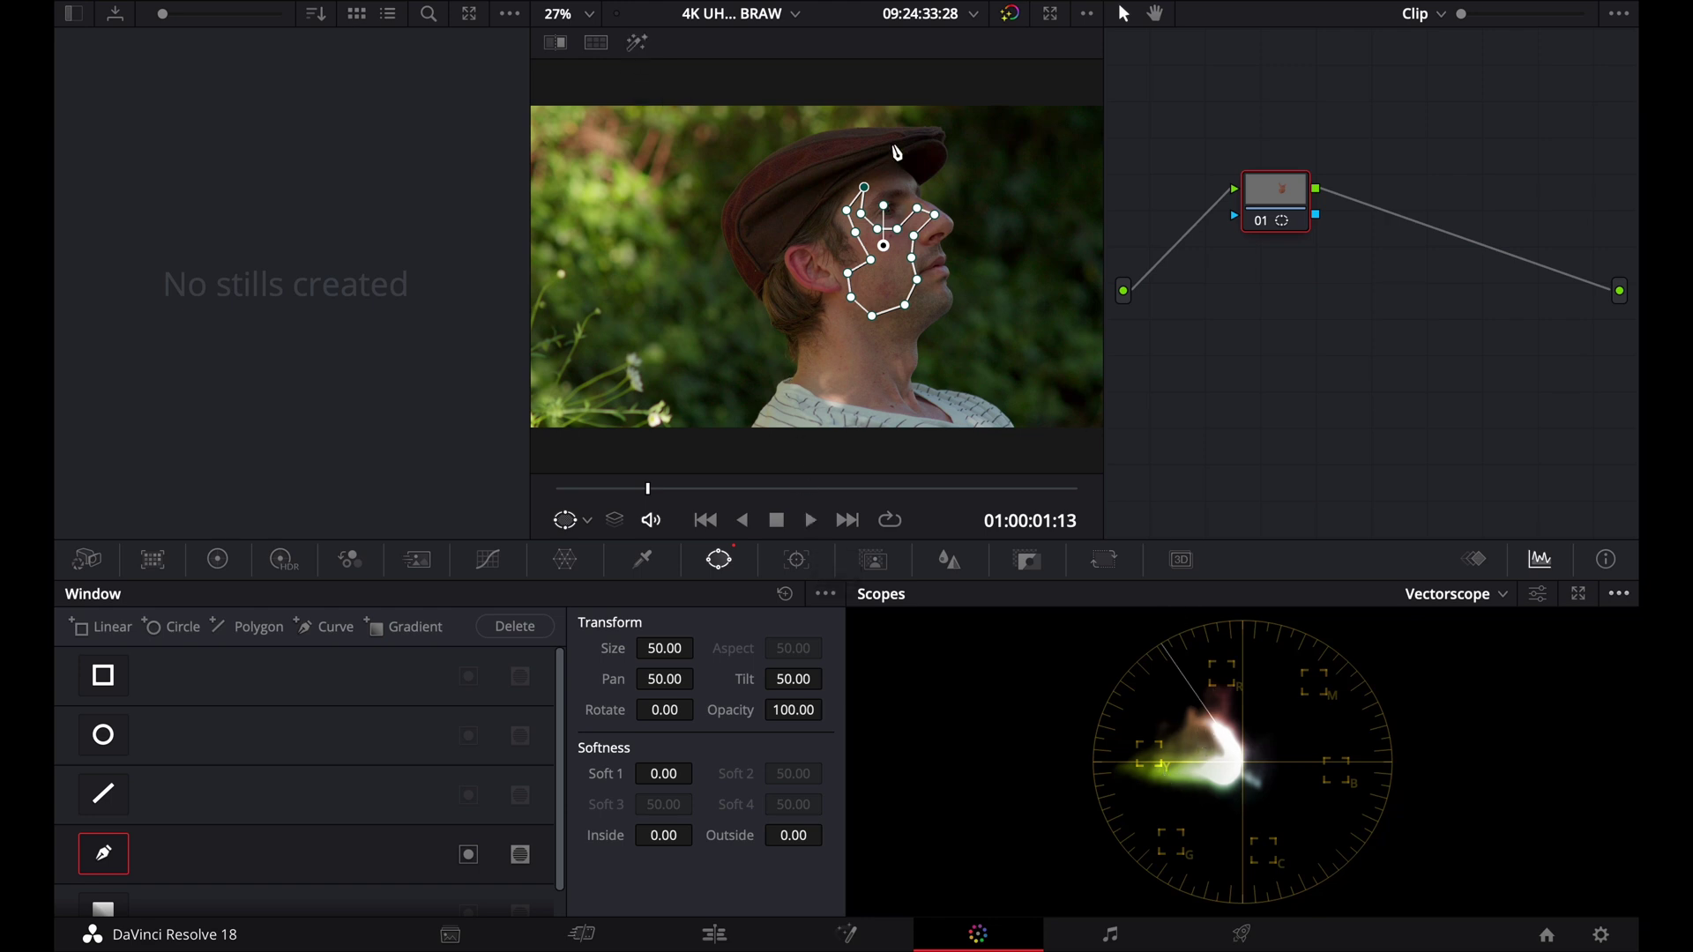
{"action": "left_click", "coordinate": [638, 44]}
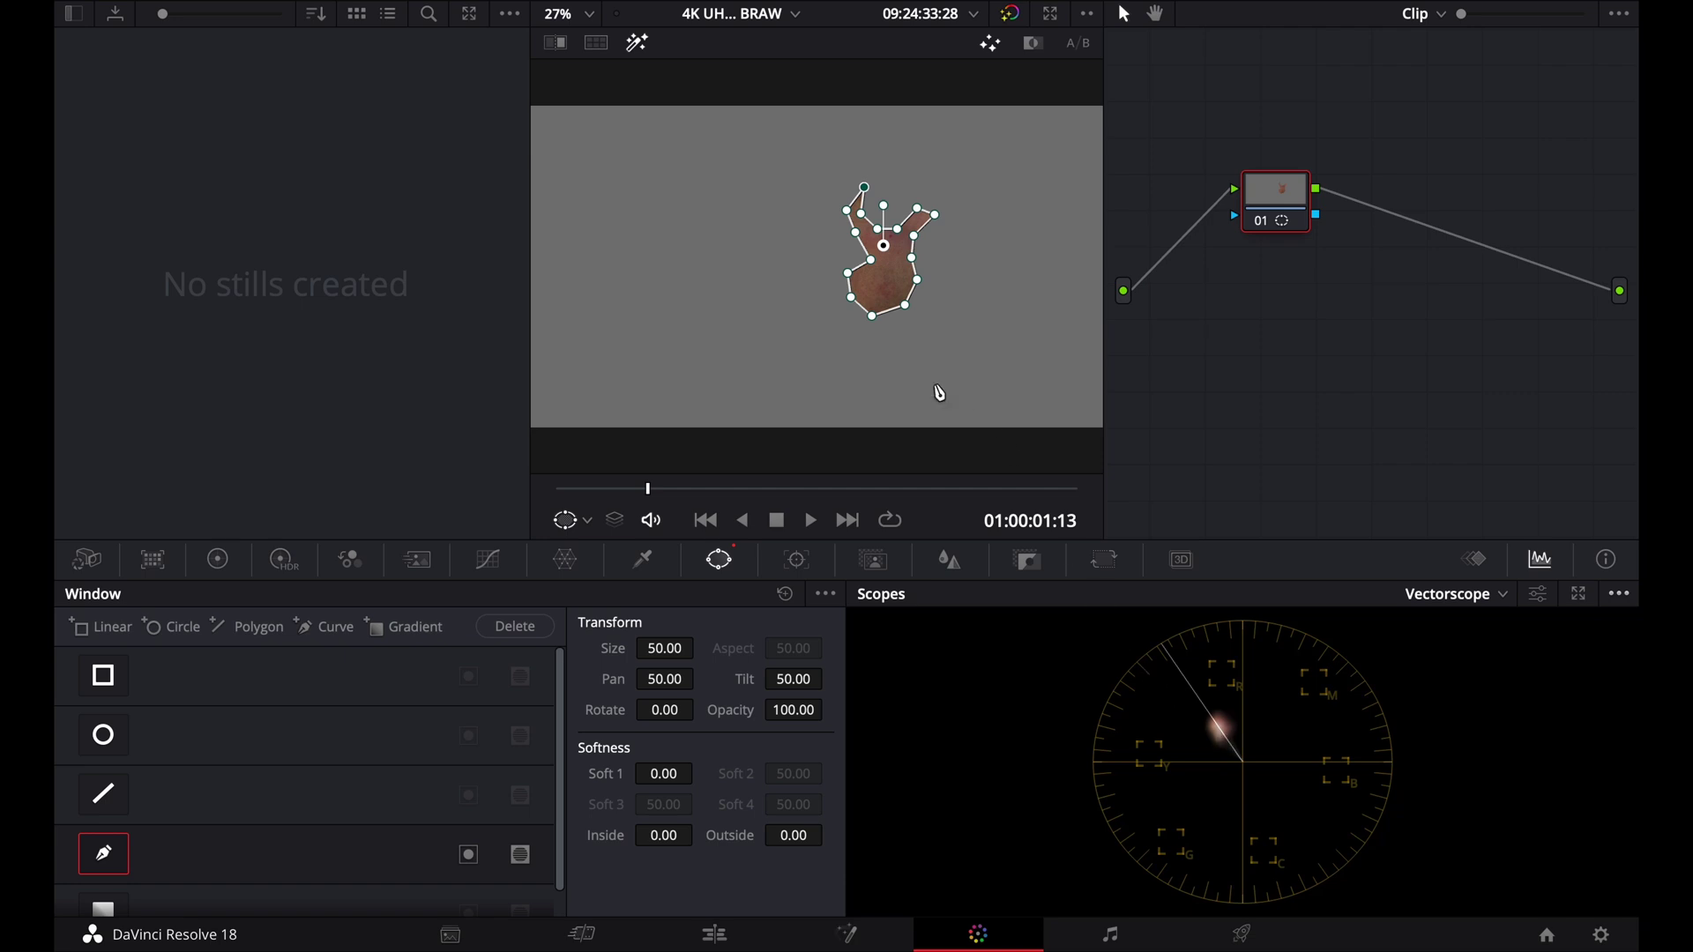
{"action": "key", "text": "ctrl+f"}
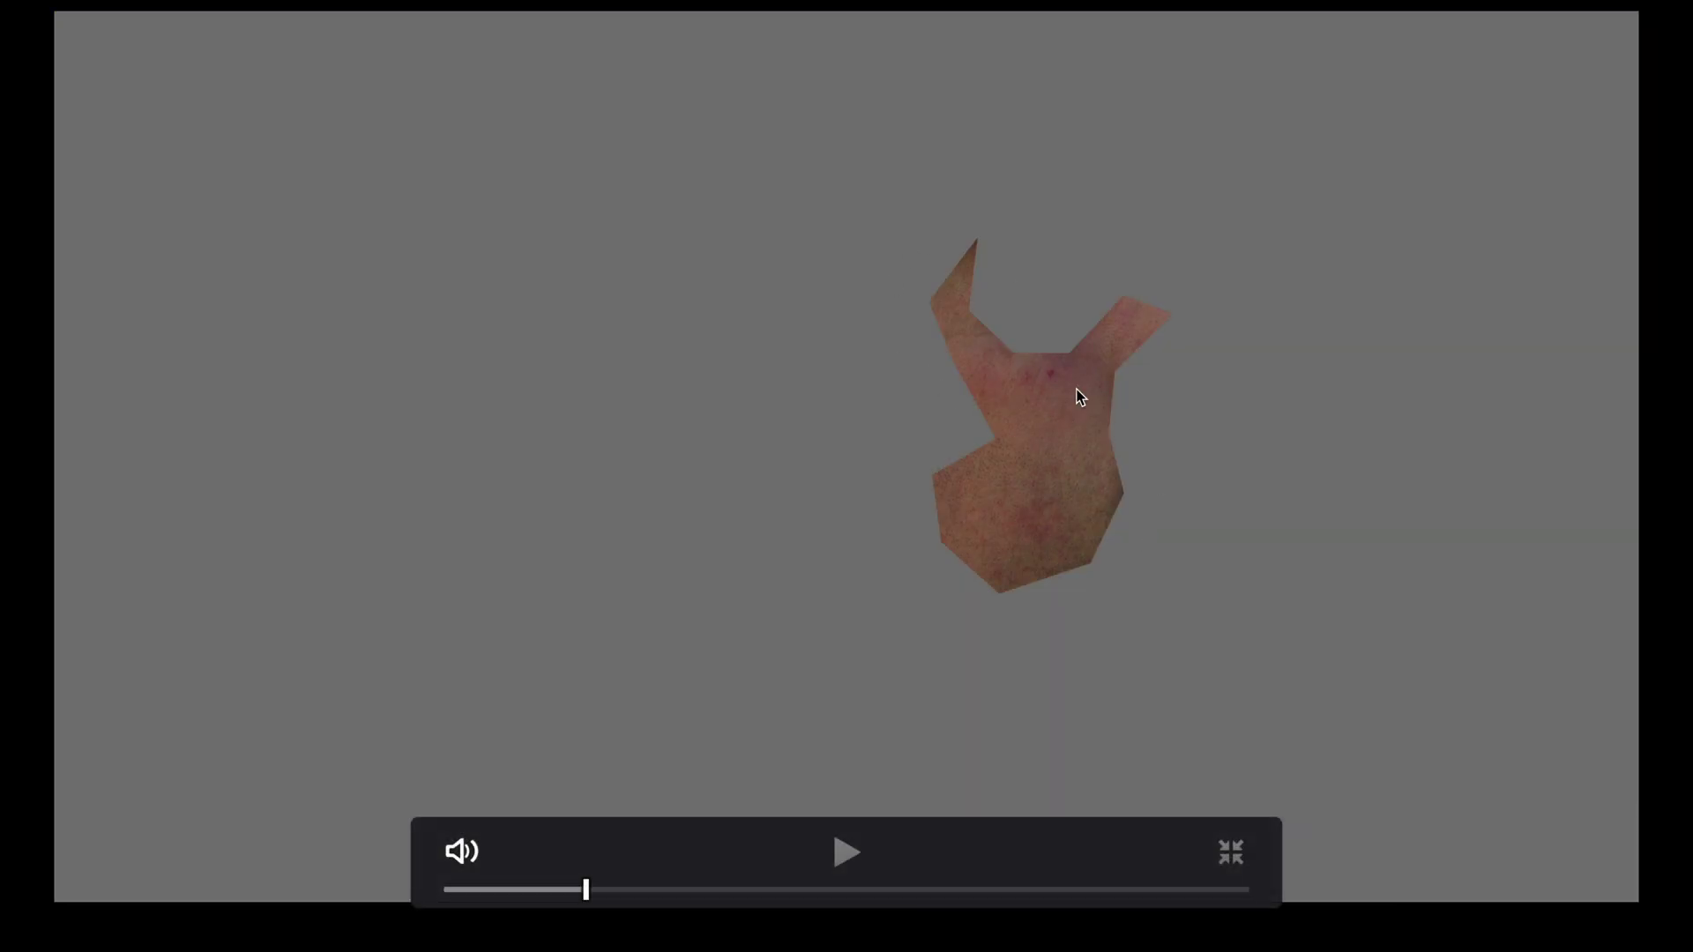
{"action": "key", "text": "ctrl+f"}
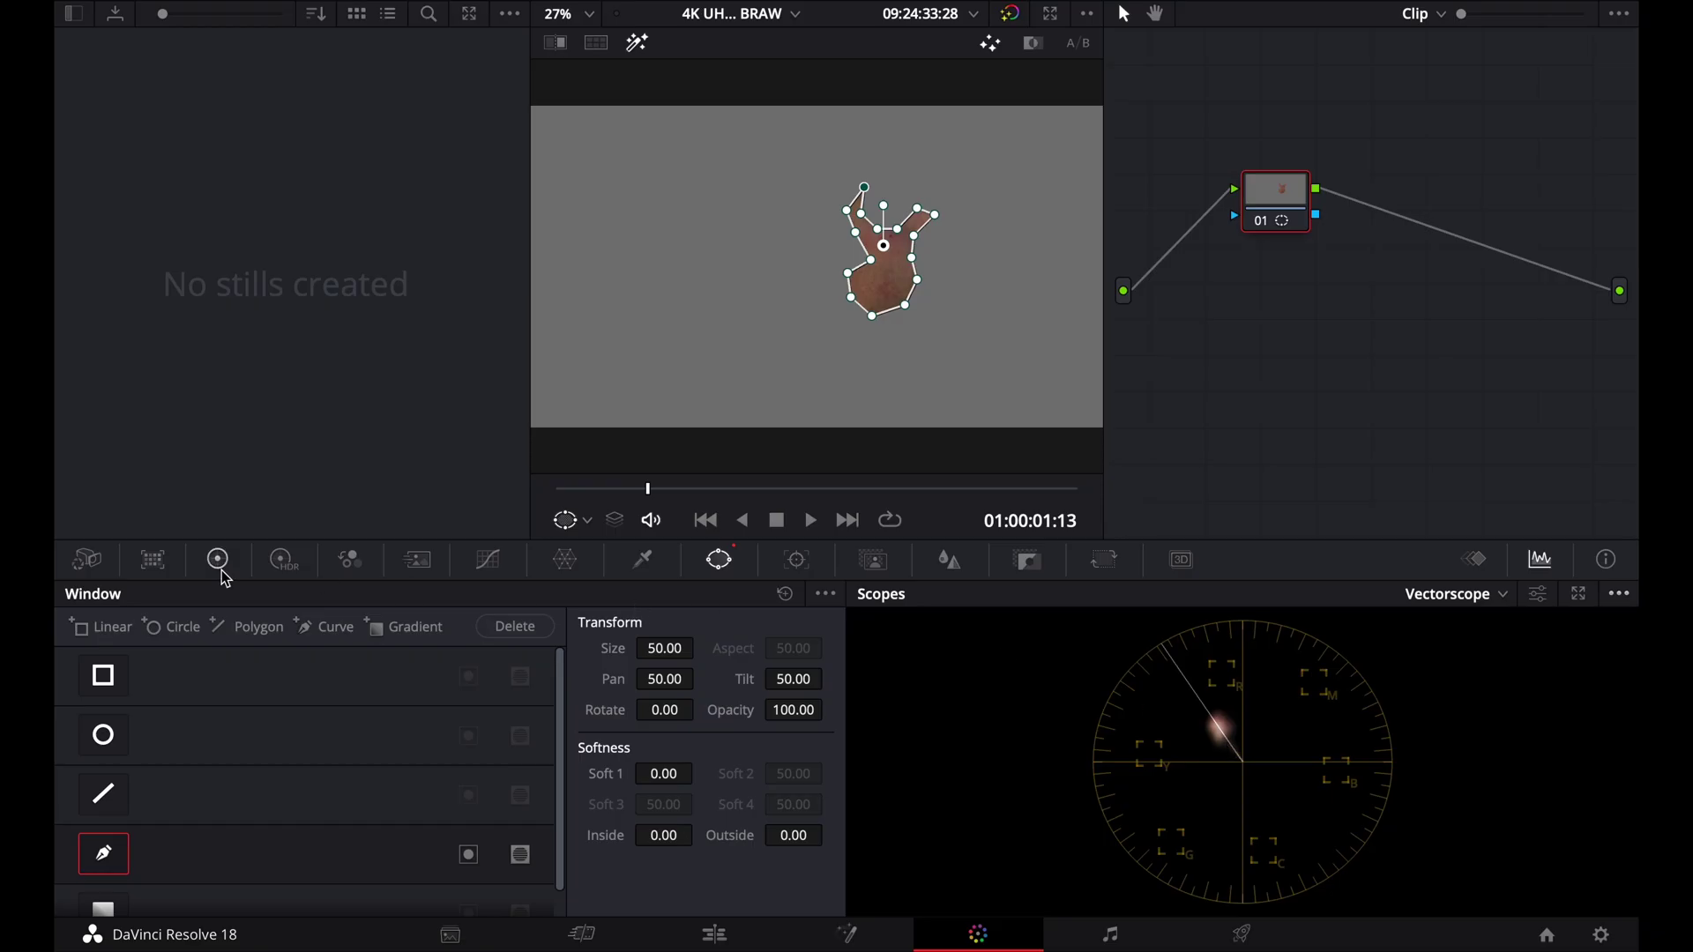
In Camera Raw, set Tint to 0 and review the cheek full screen
{"action": "left_click", "coordinate": [88, 561]}
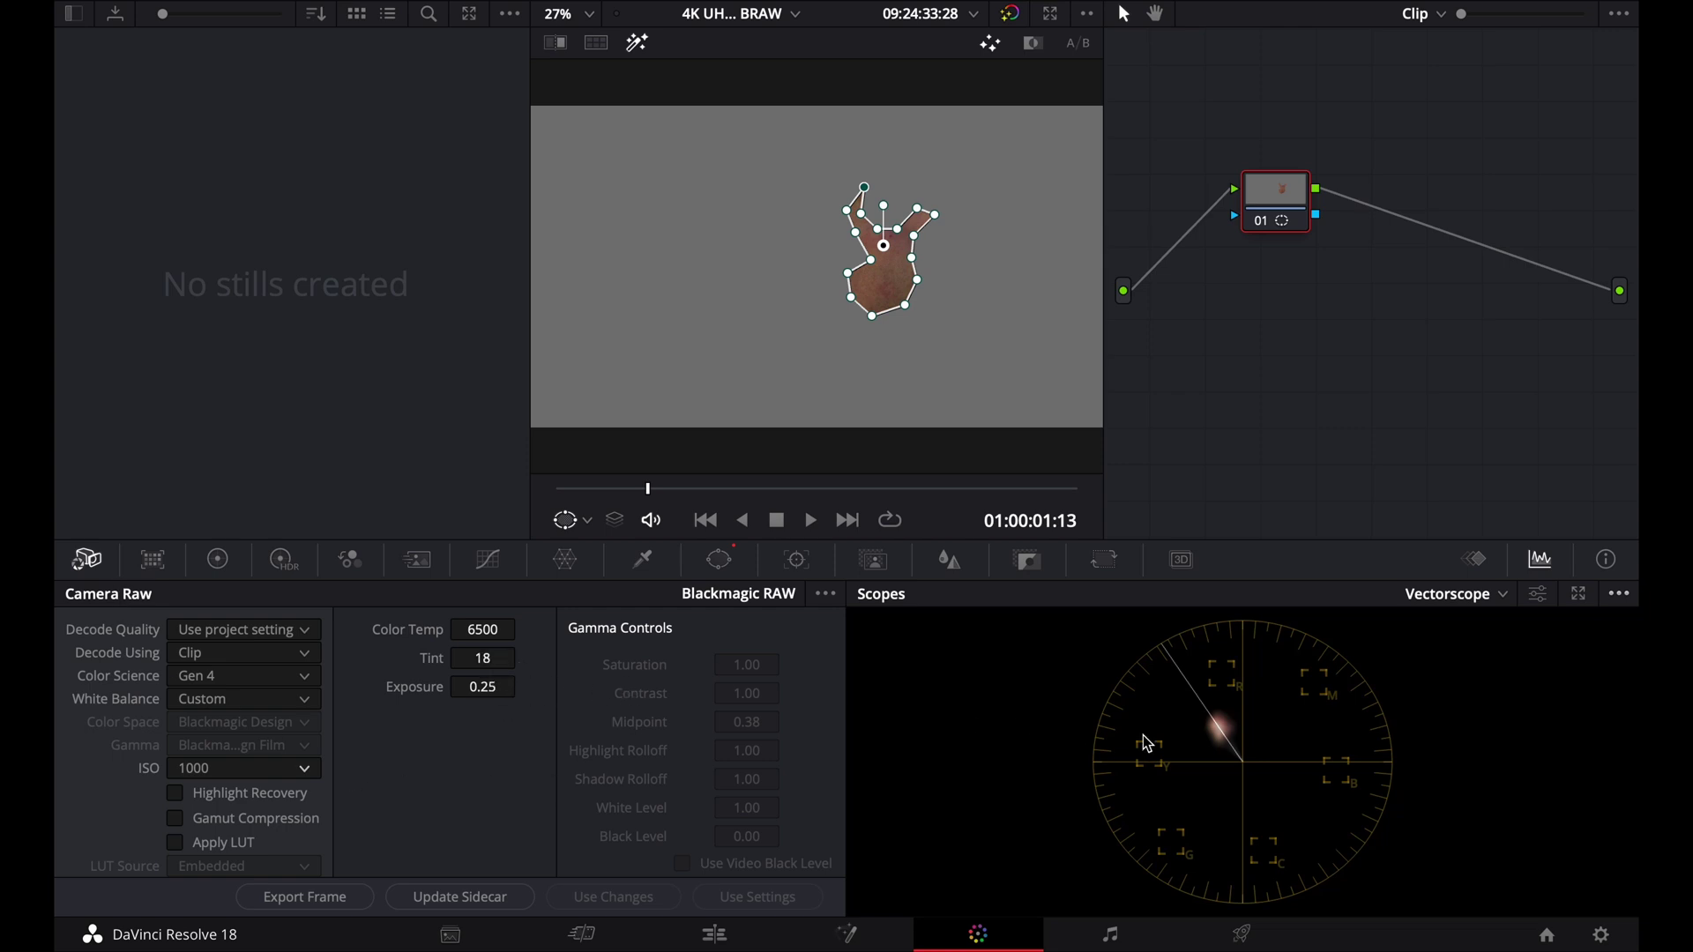
{"action": "left_click", "coordinate": [491, 665]}
{"action": "type", "text": "0"}
{"action": "key", "text": "Return"}
{"action": "key", "text": "ctrl+f"}
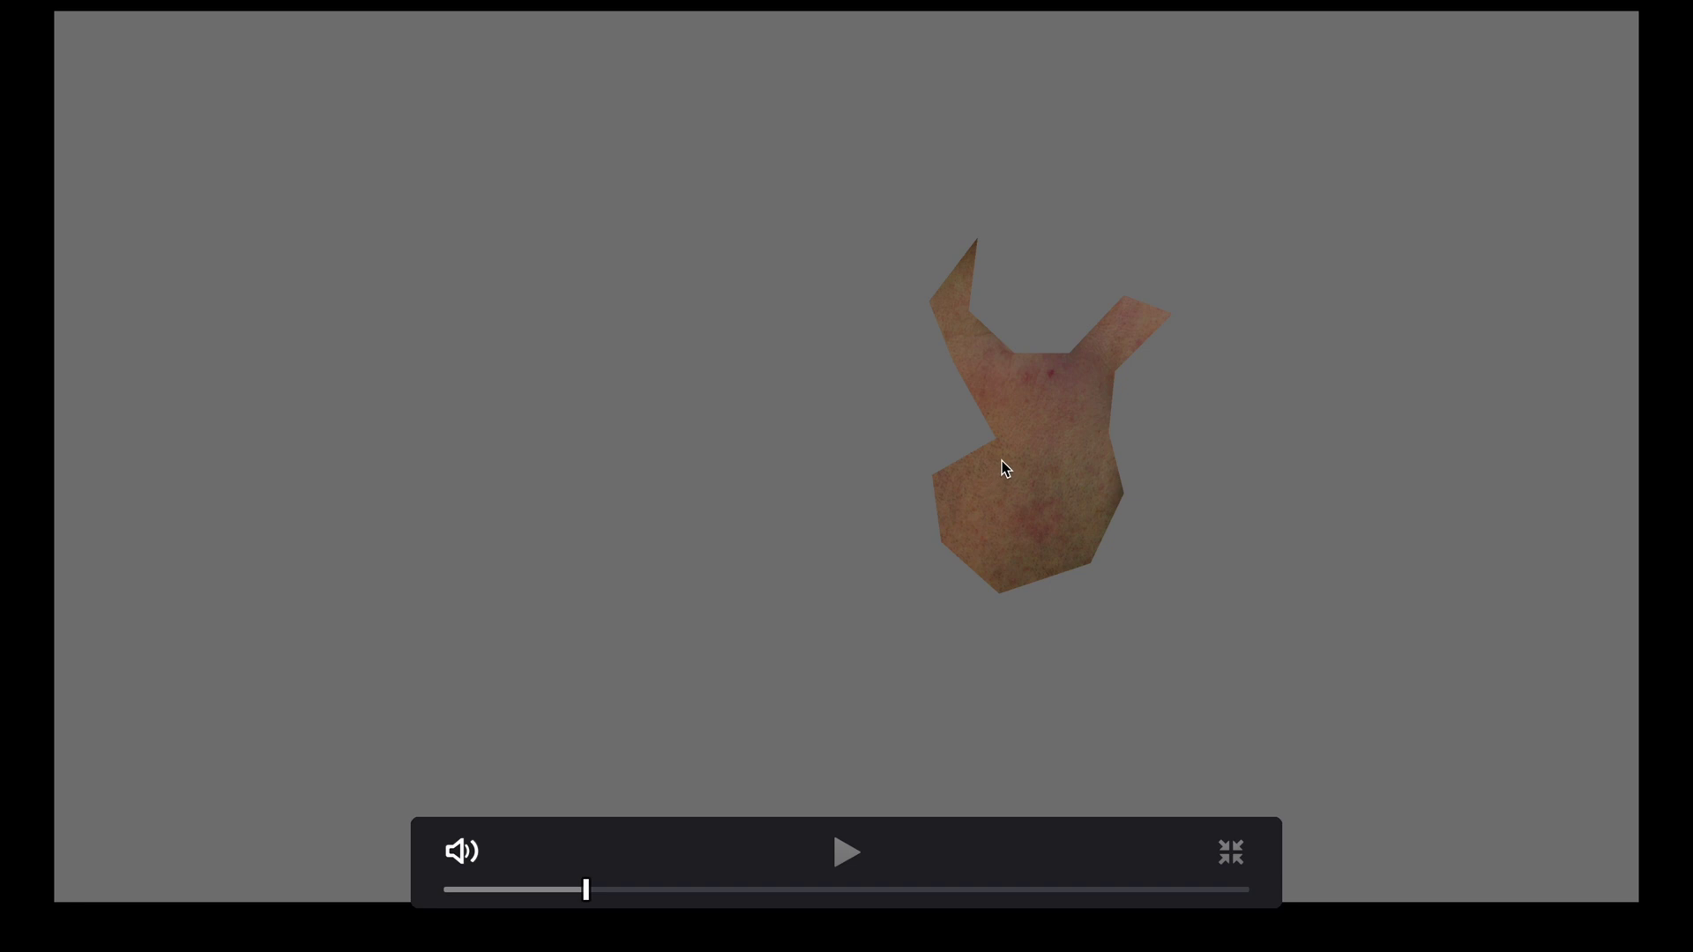
{"action": "key", "text": "ctrl+f"}
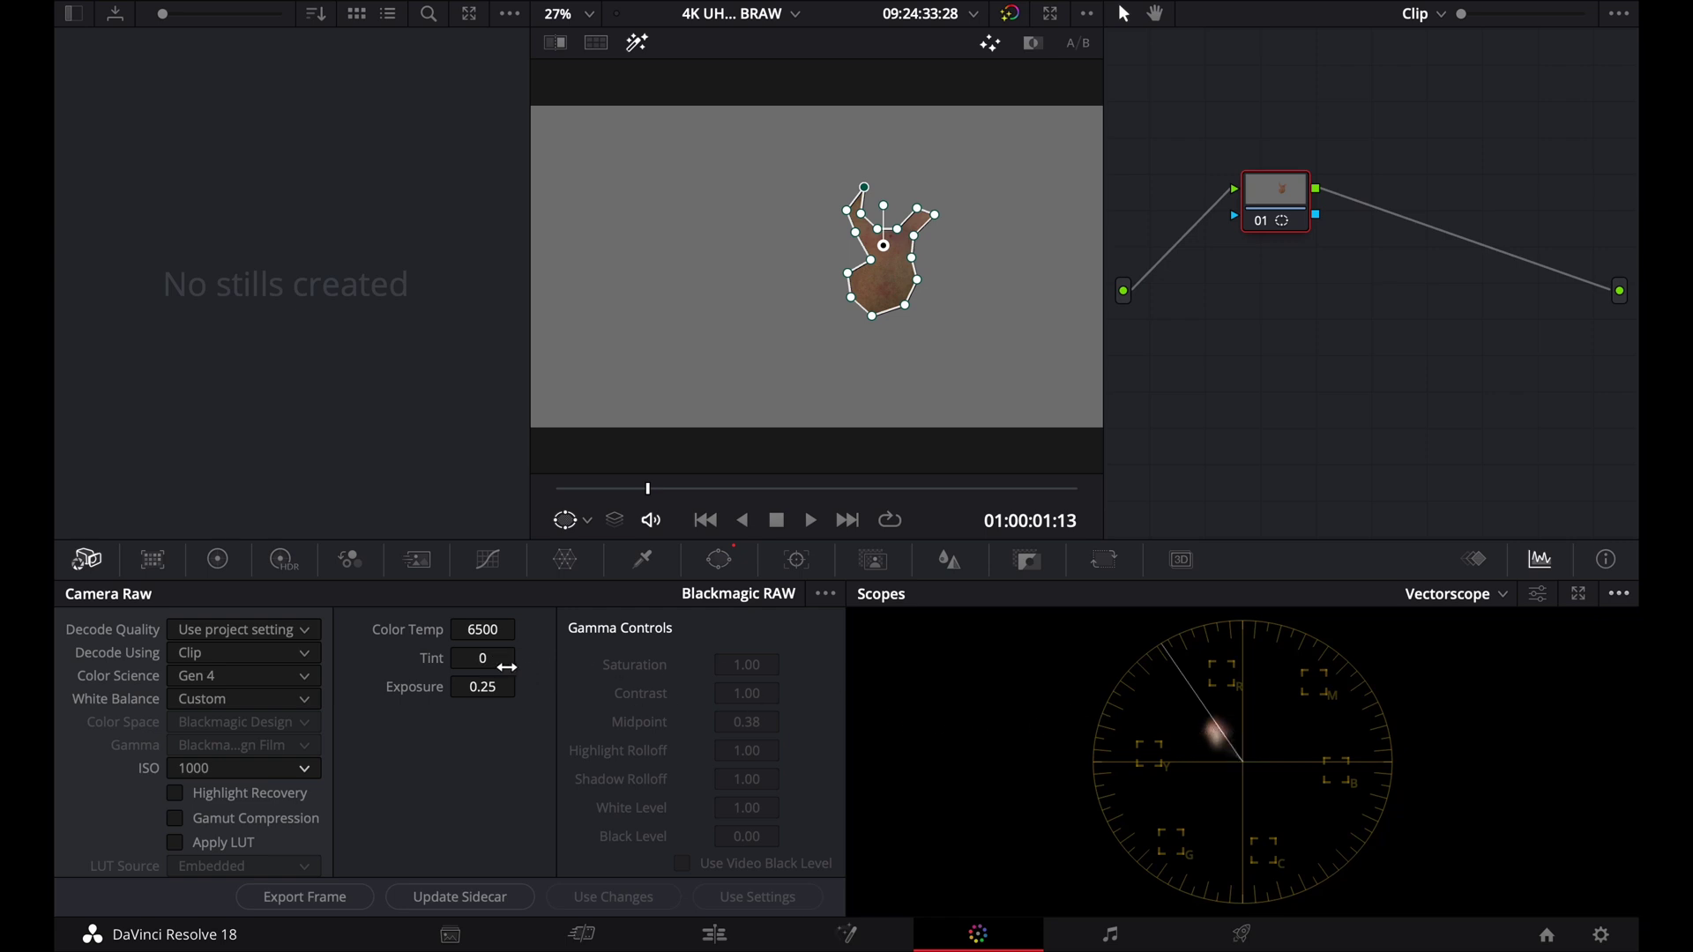
Push the raw Tint to about 93, inspect the pink skin full screen, then return Tint to 18
{"action": "left_click_drag", "start_coordinate": [483, 659], "coordinate": [504, 650]}
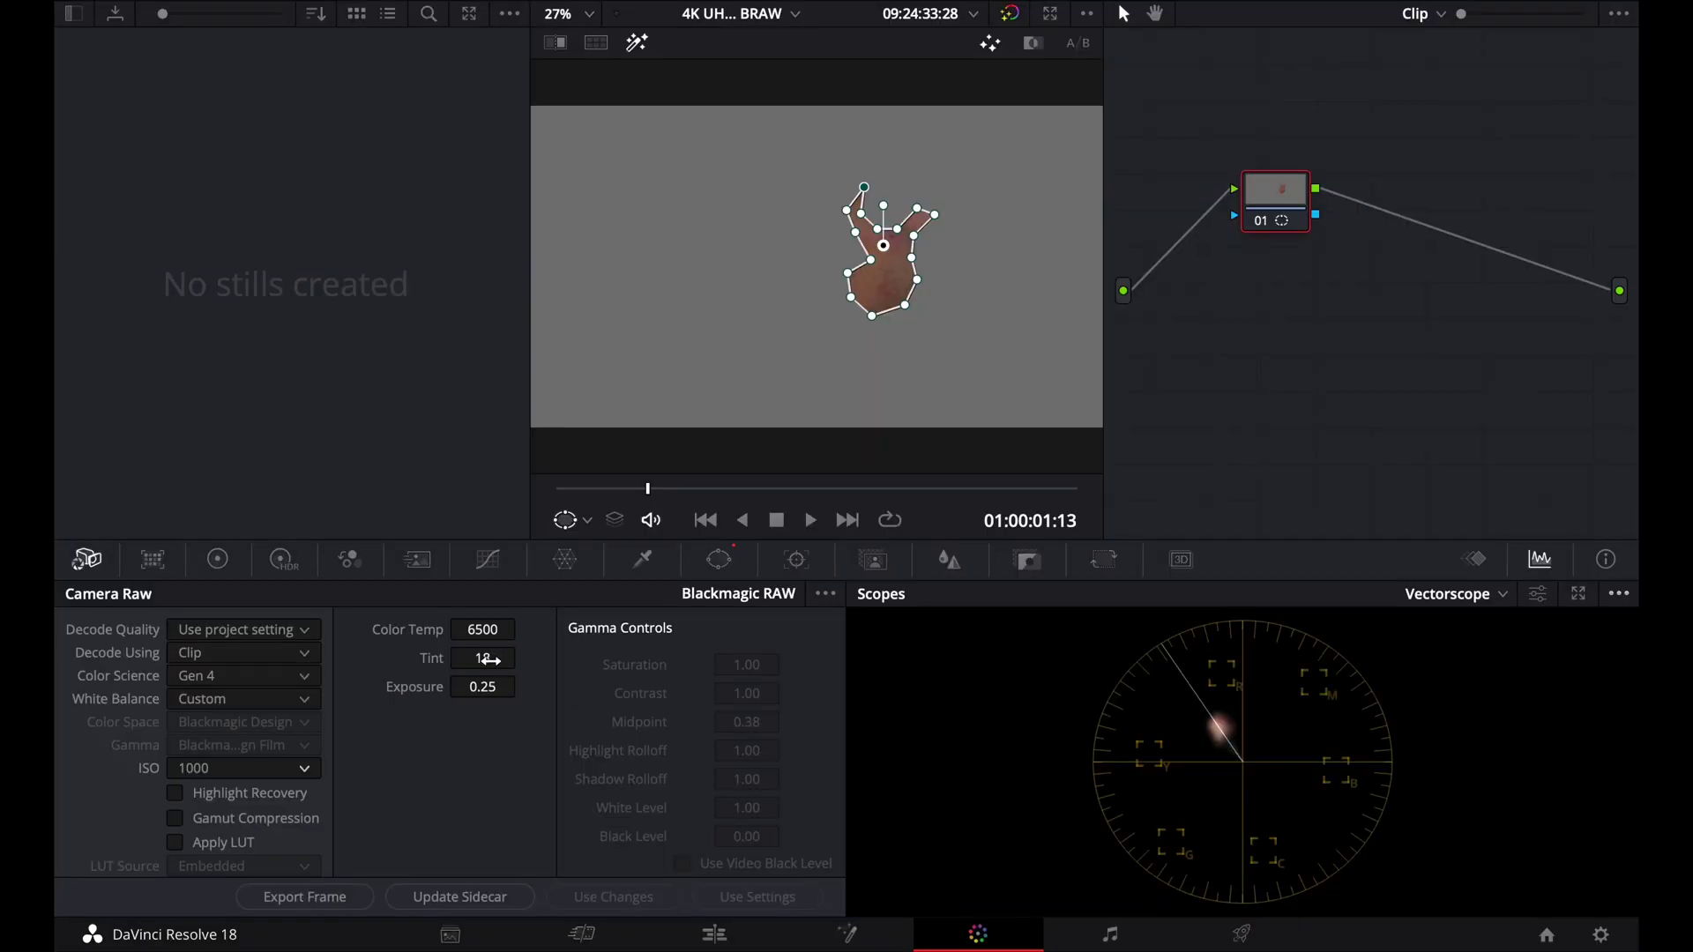
{"action": "mouse_move", "coordinate": [486, 659]}
{"action": "left_mouse_down"}
{"action": "mouse_move", "coordinate": [594, 650]}
{"action": "mouse_move", "coordinate": [568, 652]}
{"action": "left_mouse_up"}
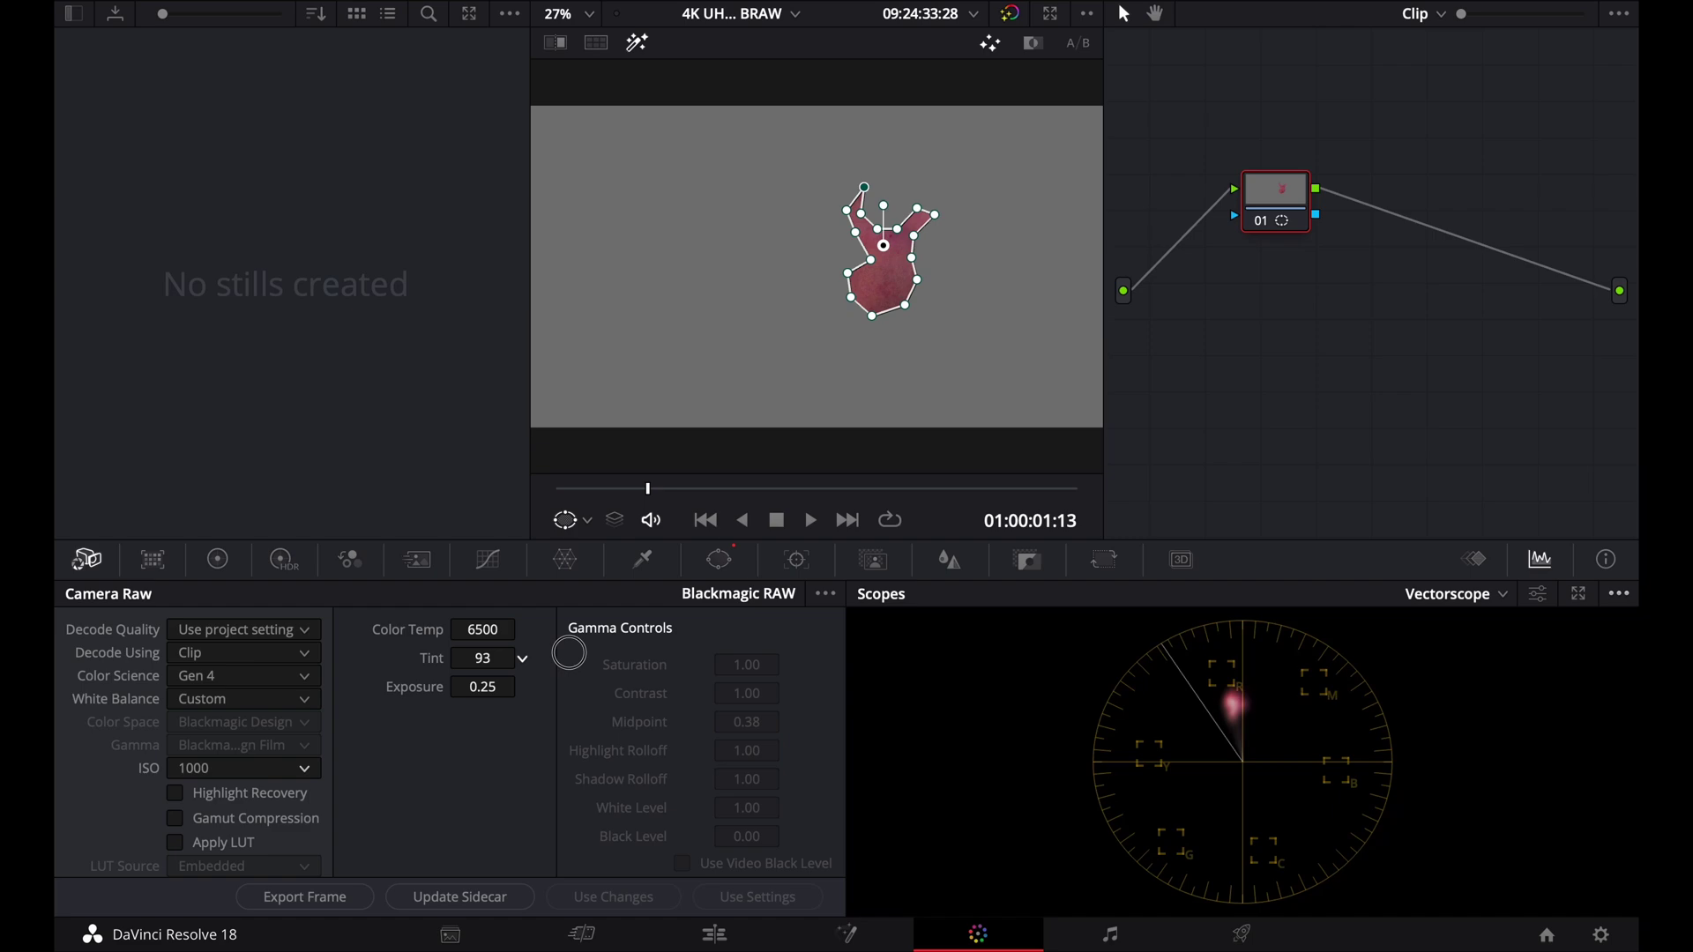
{"action": "key", "text": "ctrl+f"}
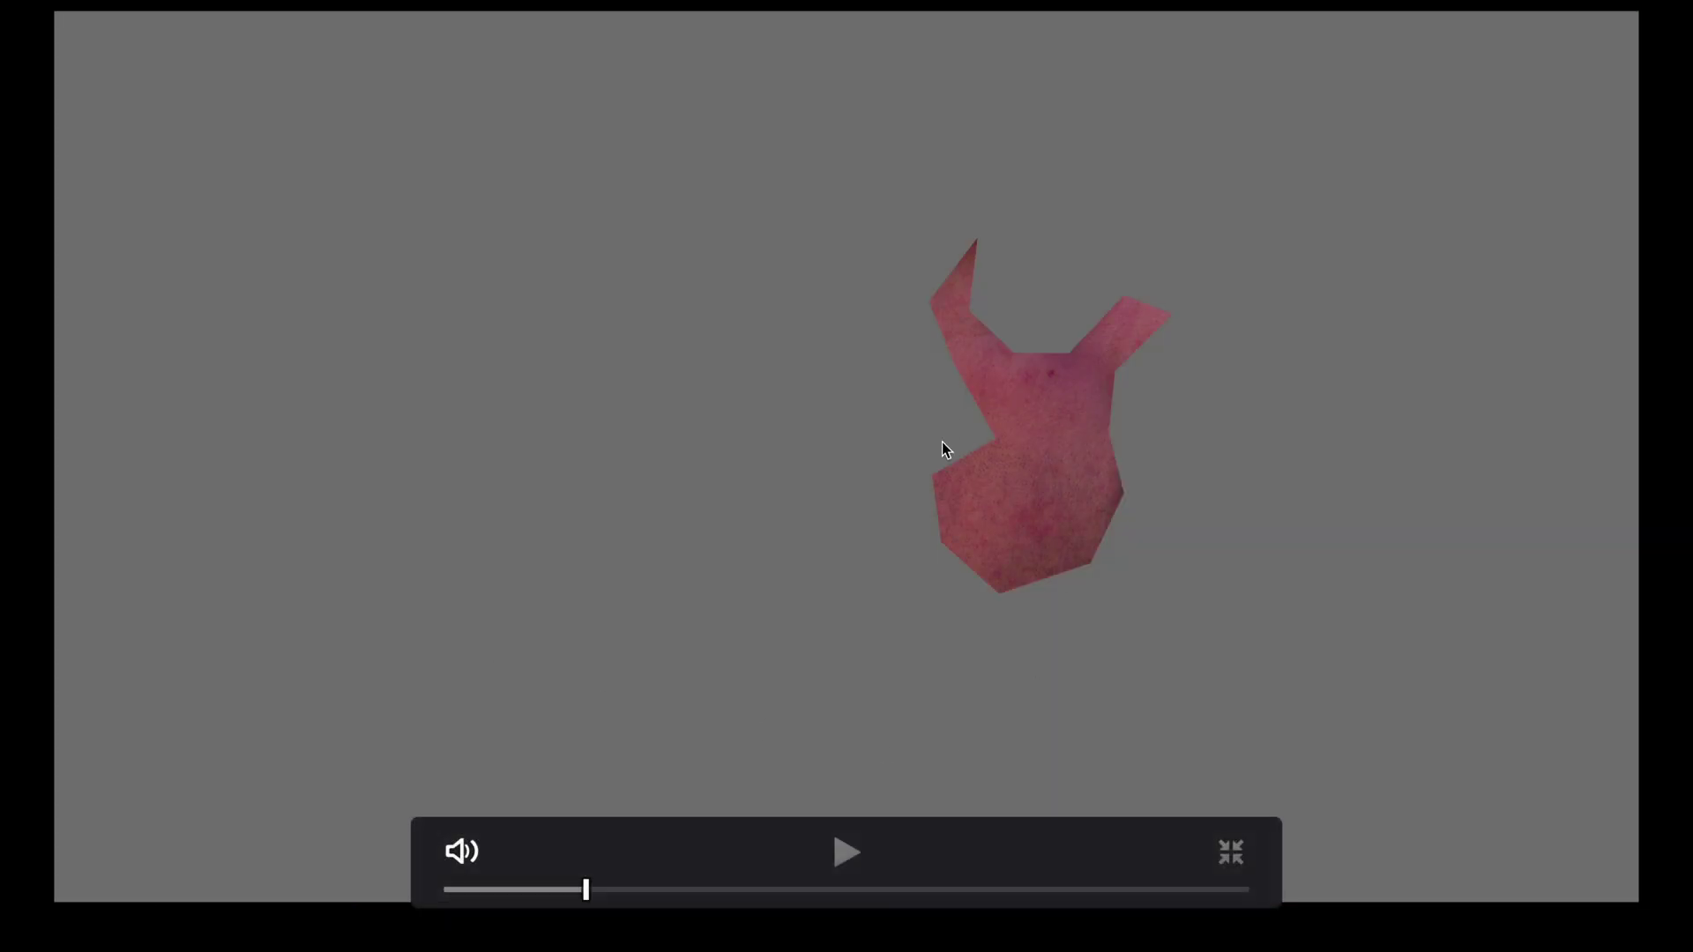
{"action": "key", "text": "Escape"}
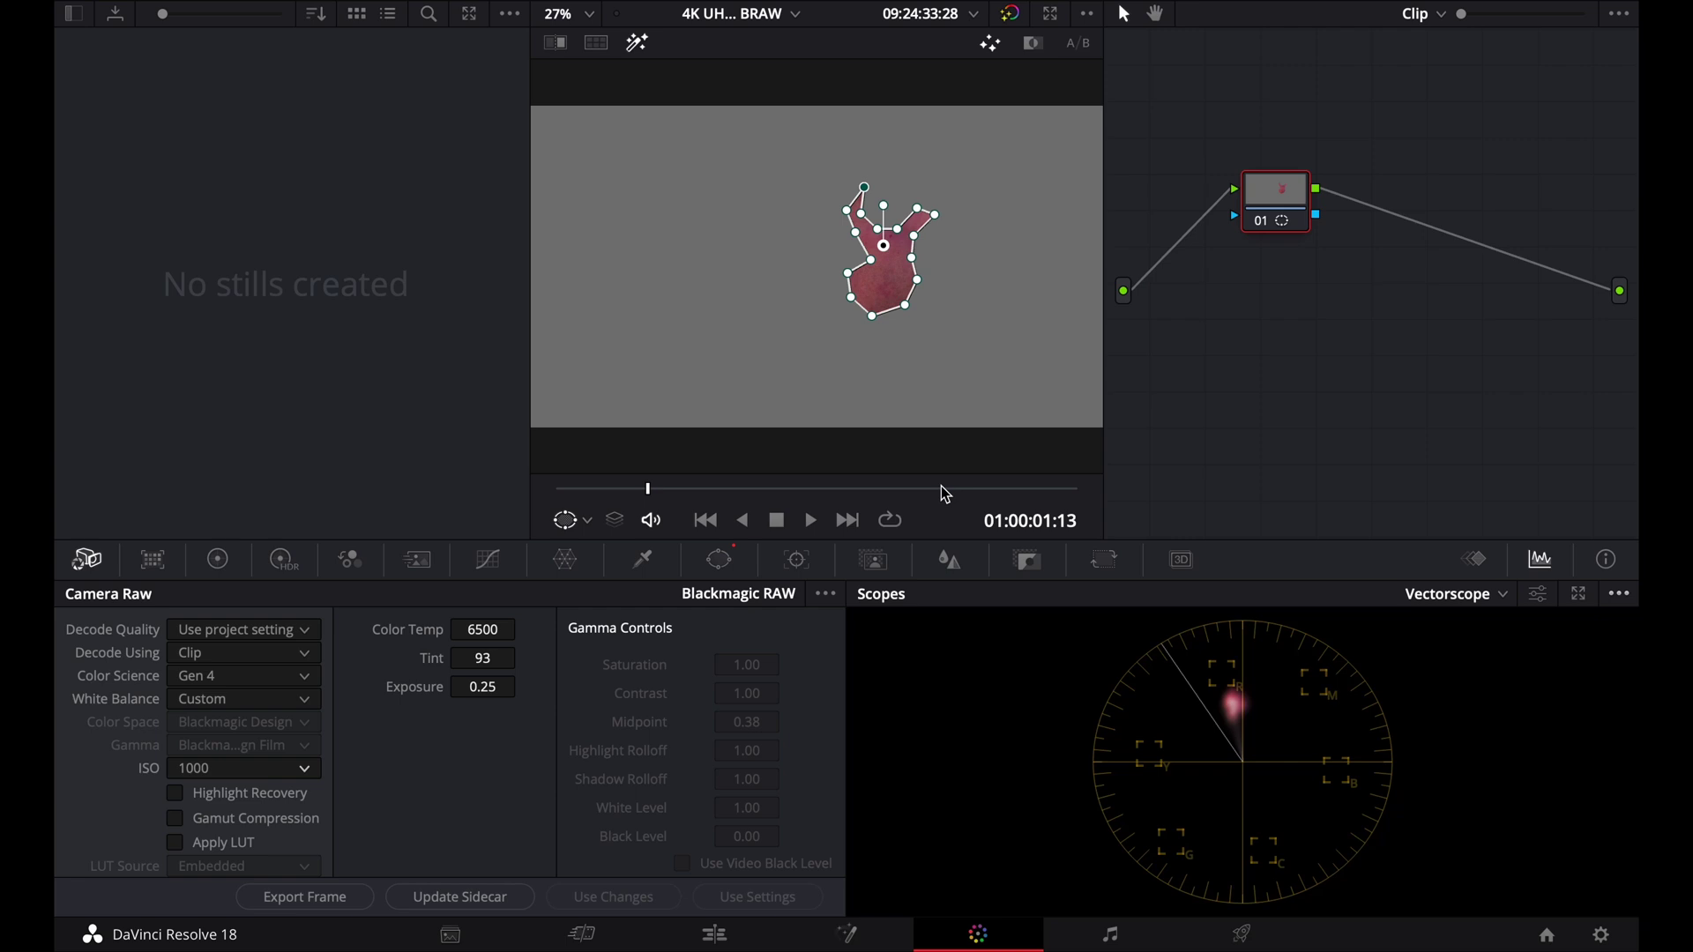
{"action": "left_click_drag", "start_coordinate": [483, 657], "coordinate": [450, 794]}
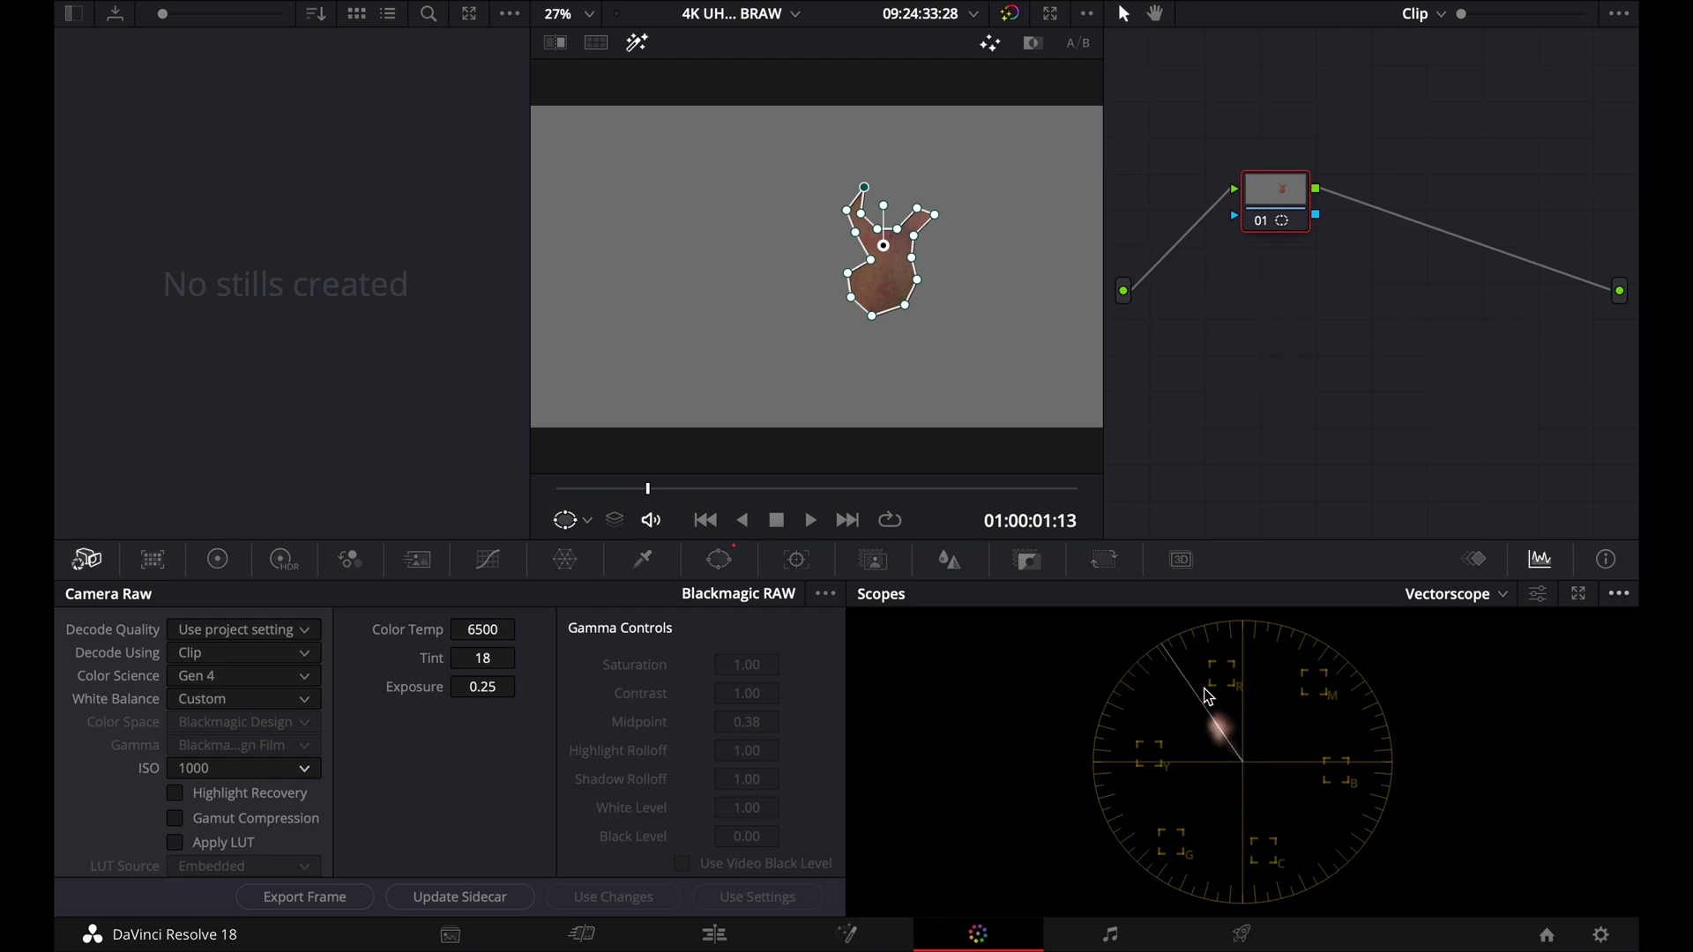
Raise and lower Col Boost in the Color Wheels, comparing the skin full screen
{"action": "left_click", "coordinate": [219, 562]}
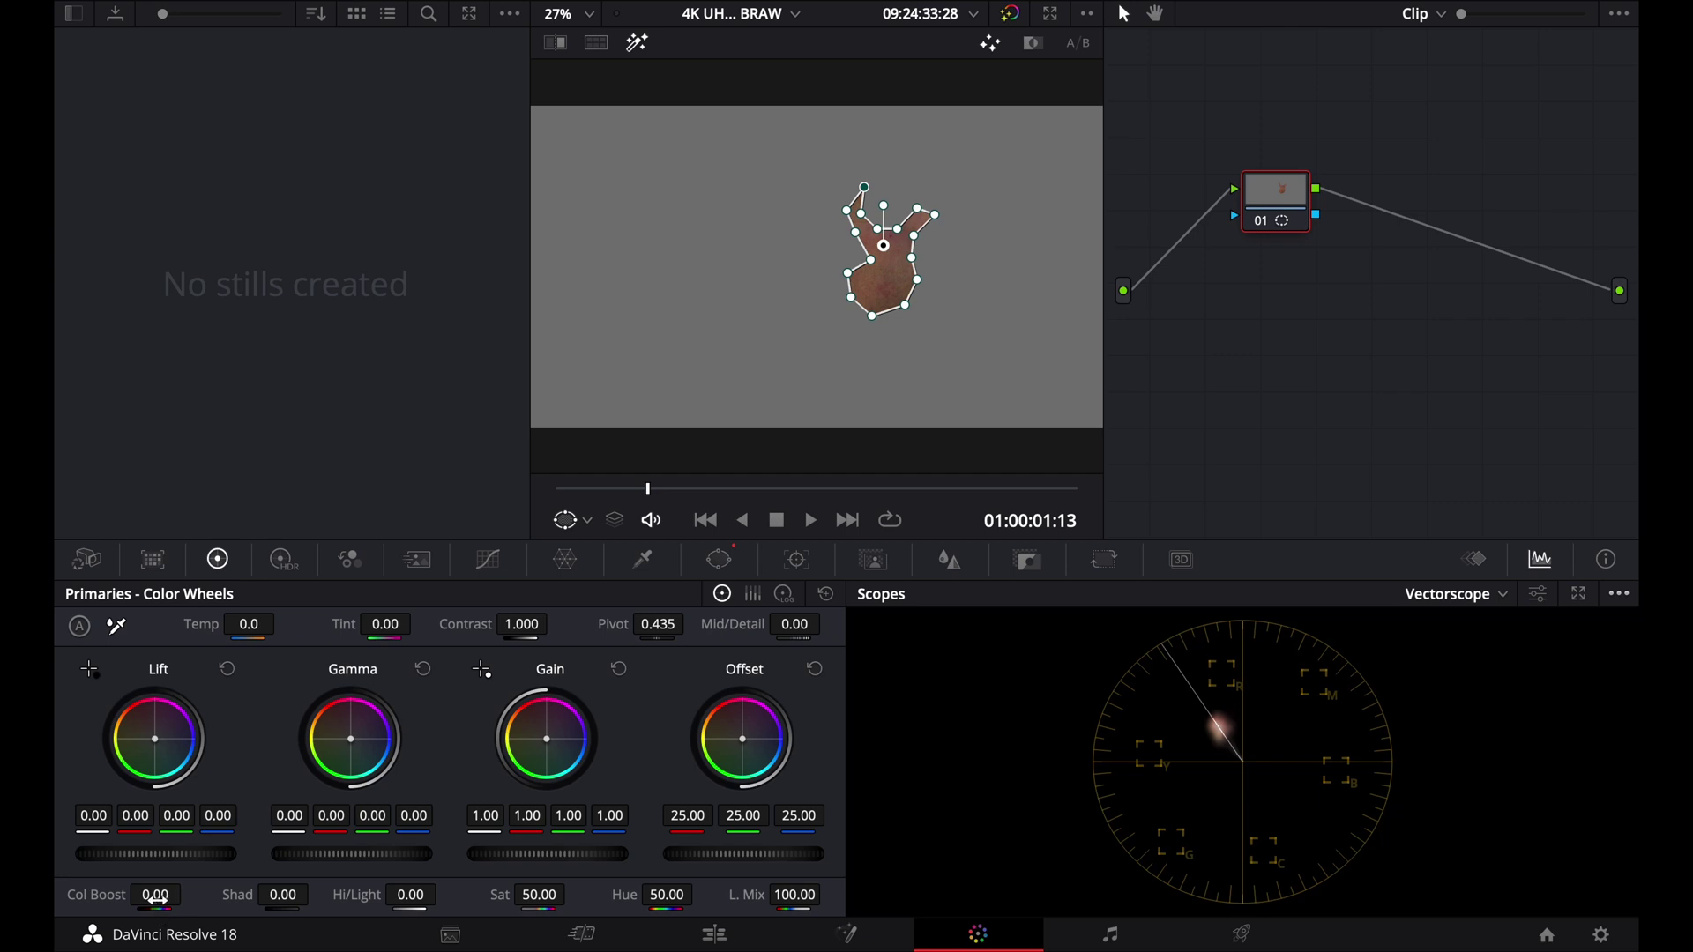
{"action": "left_click_drag", "start_coordinate": [156, 899], "coordinate": [450, 846]}
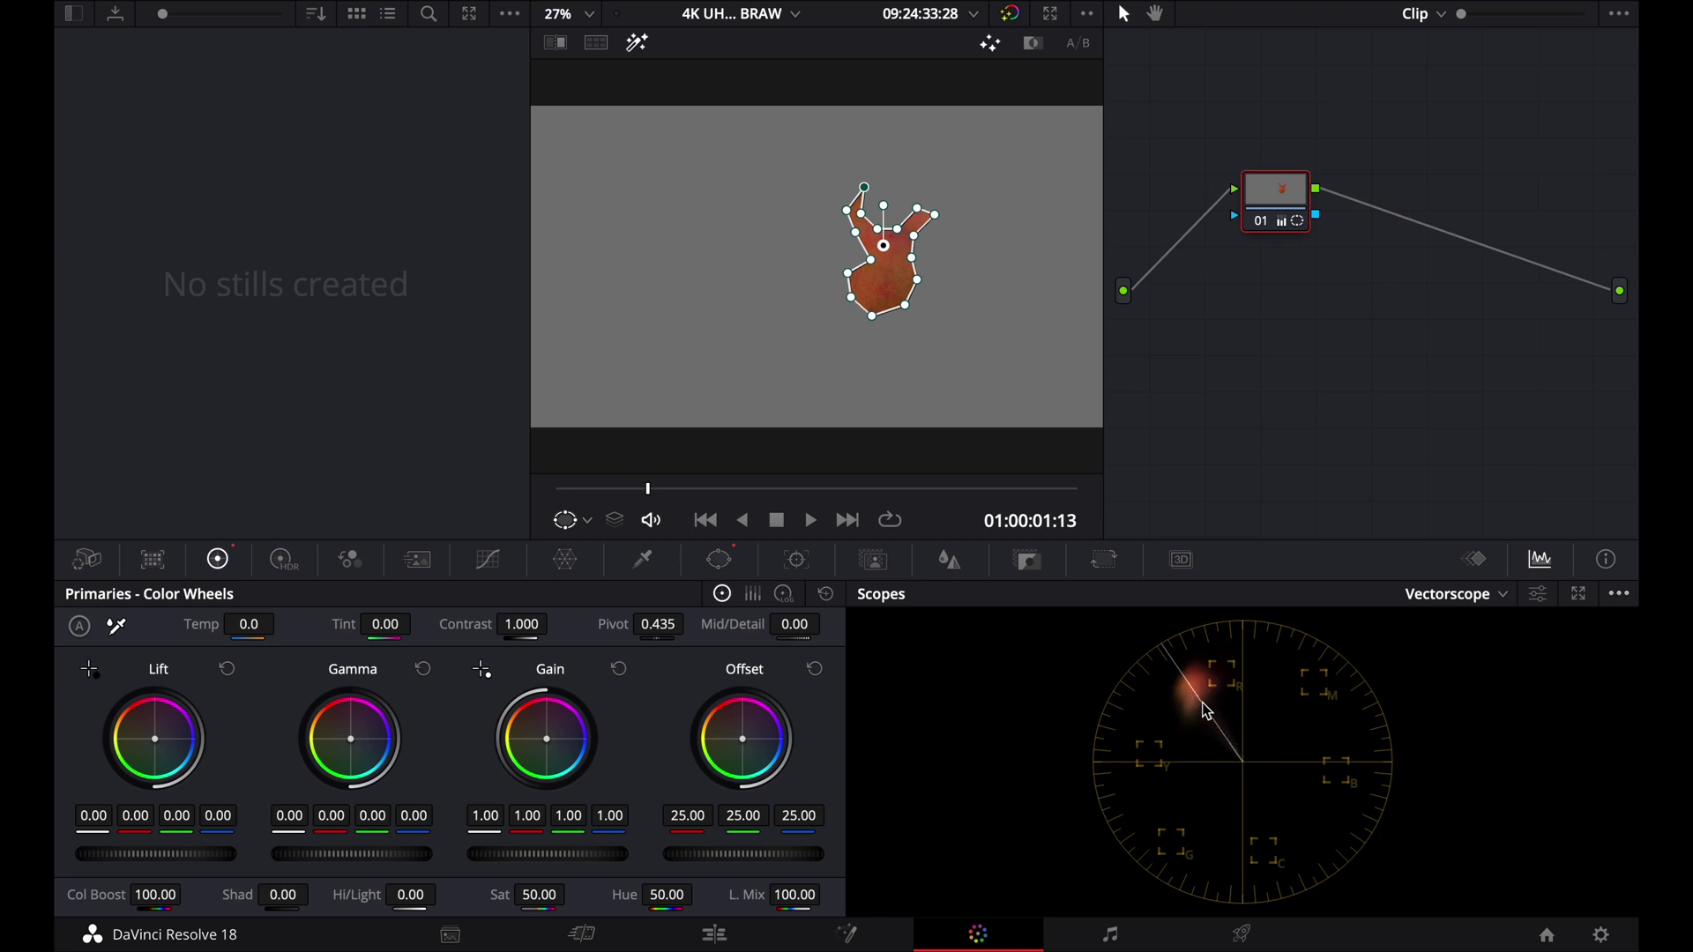
{"action": "left_click_drag", "start_coordinate": [157, 895], "coordinate": [115, 897]}
{"action": "key", "text": "ctrl+f"}
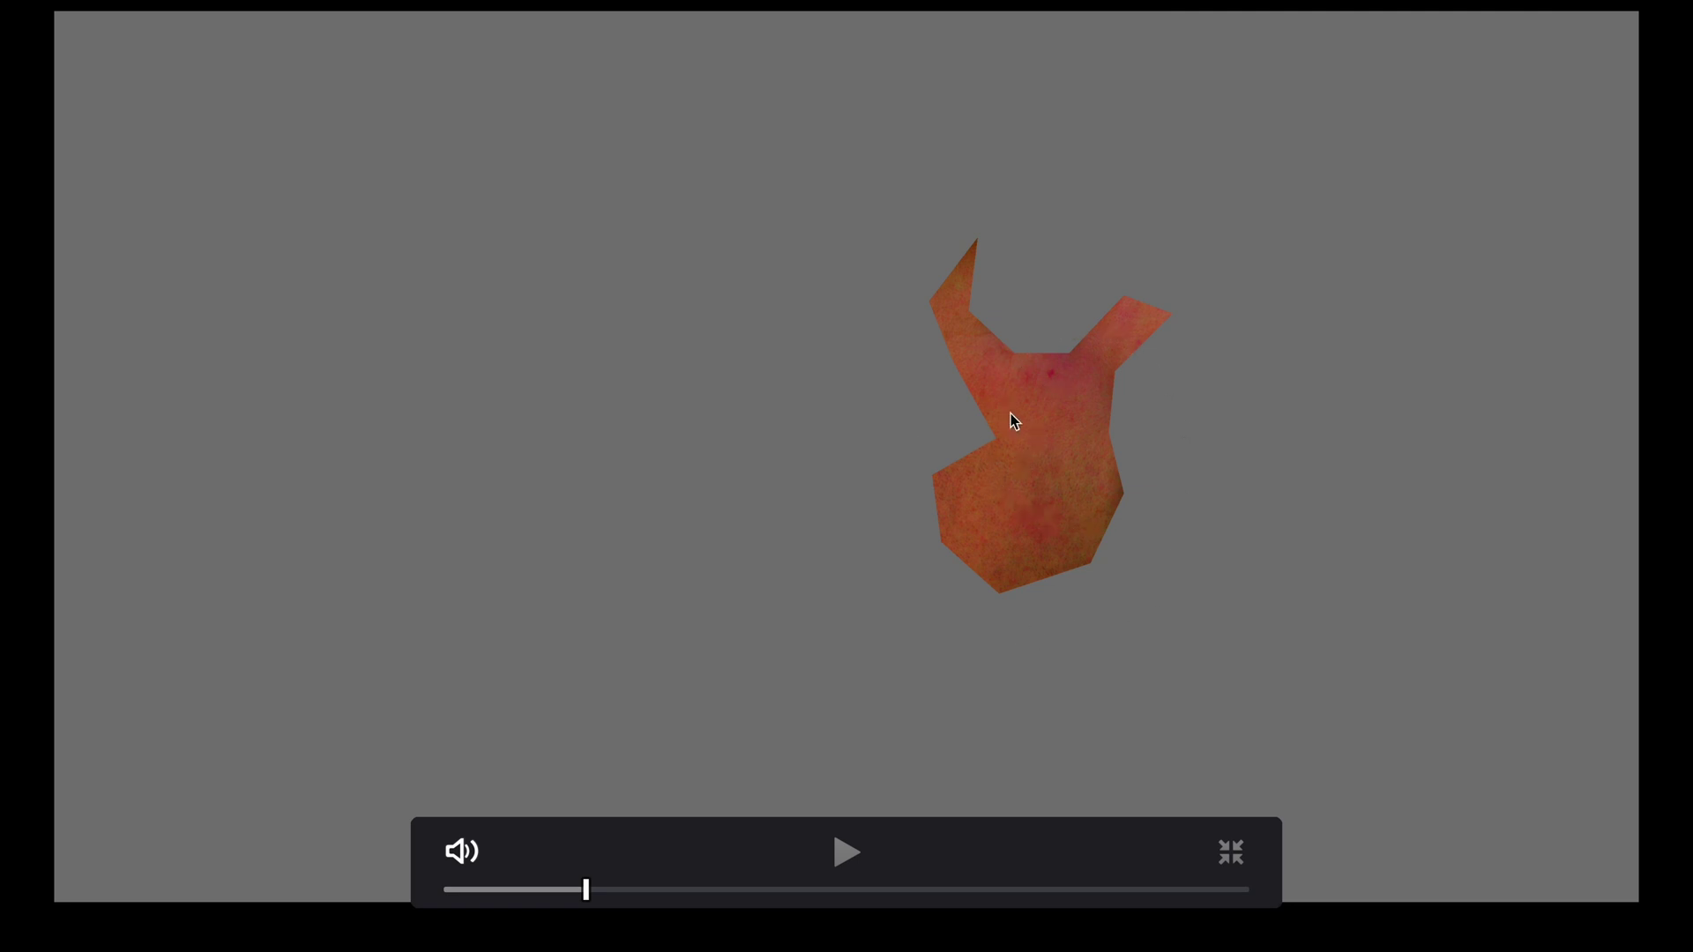
{"action": "key", "text": "ctrl+f"}
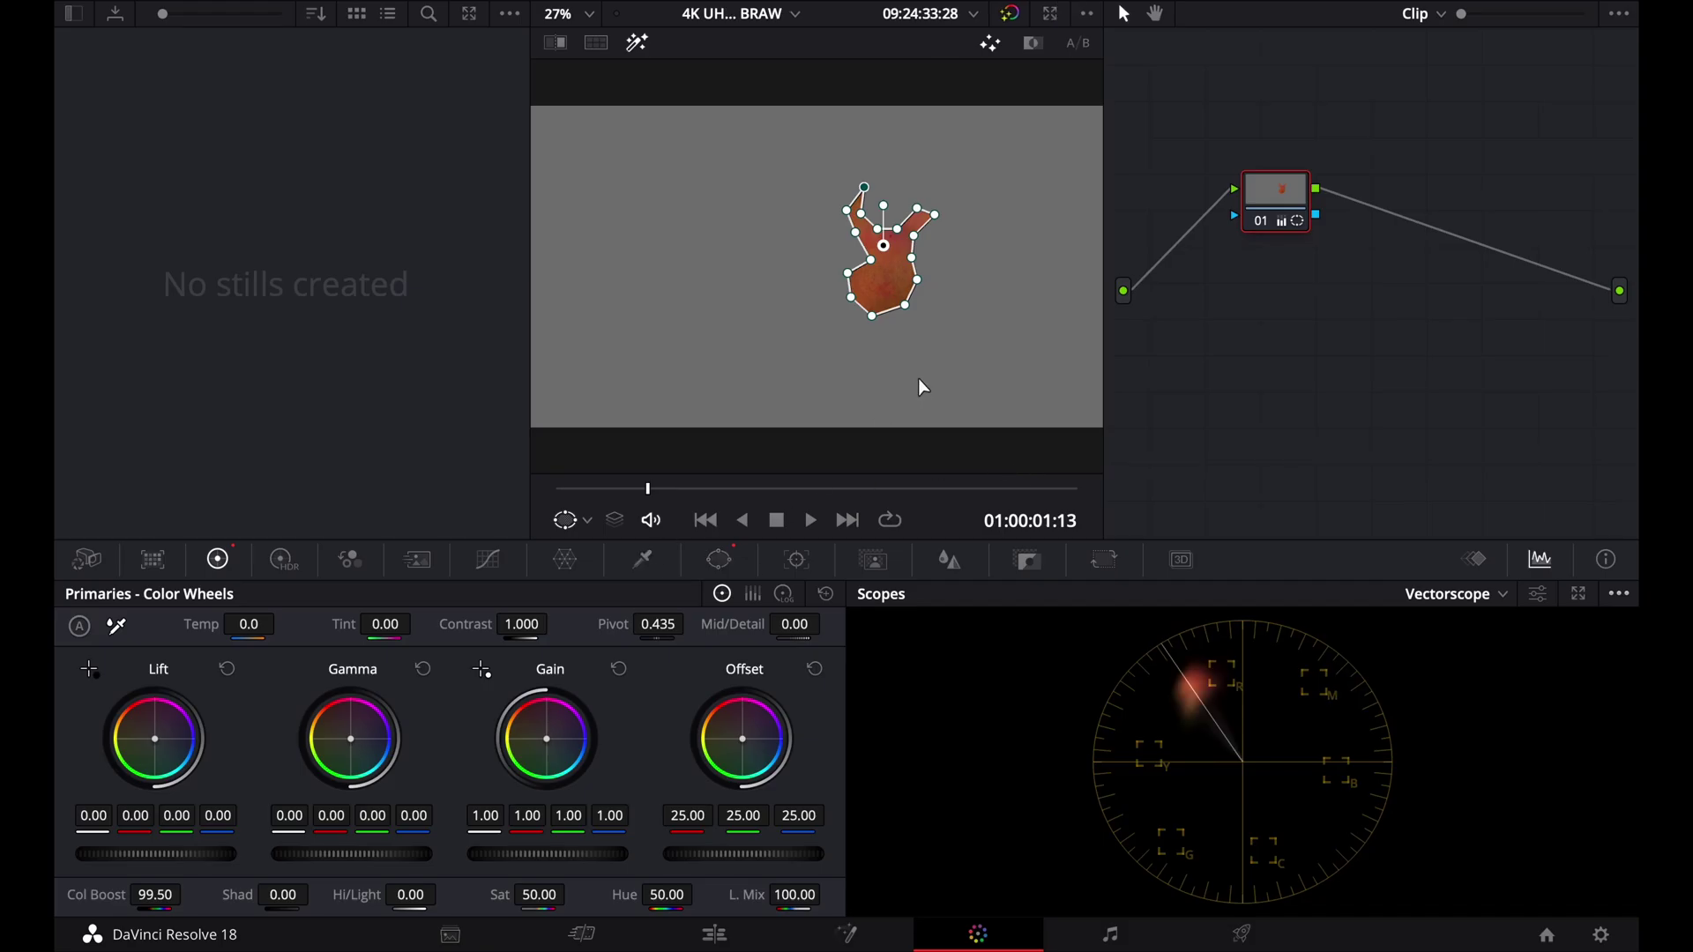
{"action": "key", "text": "ctrl+f"}
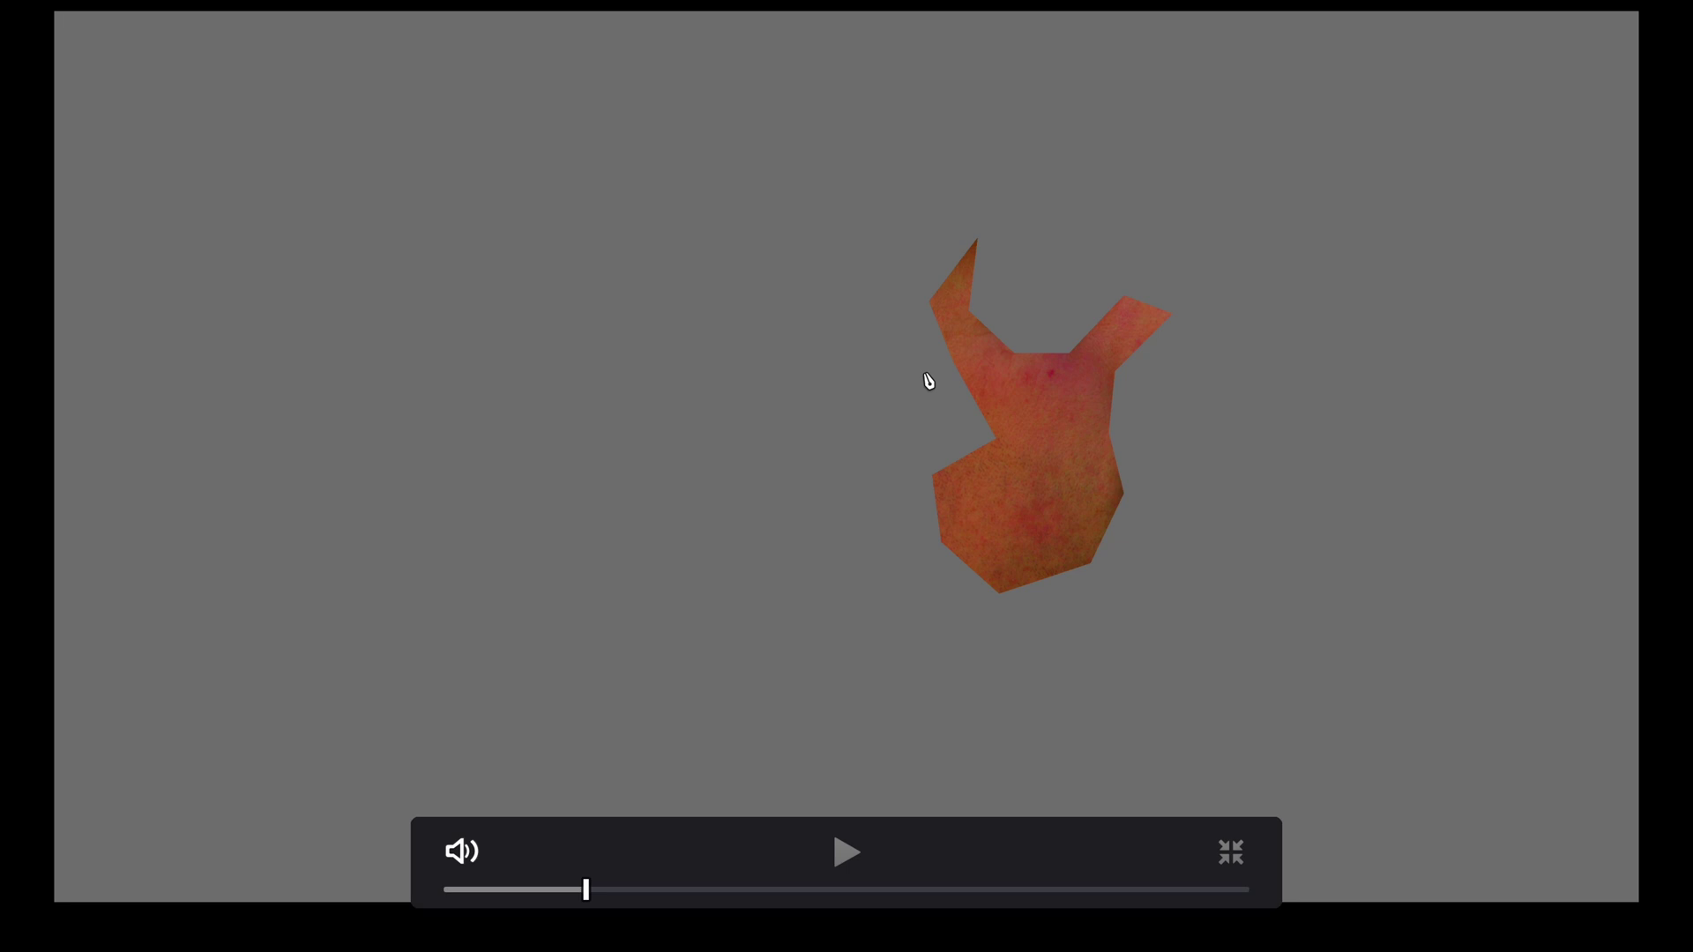
{"action": "key", "text": "ctrl+f"}
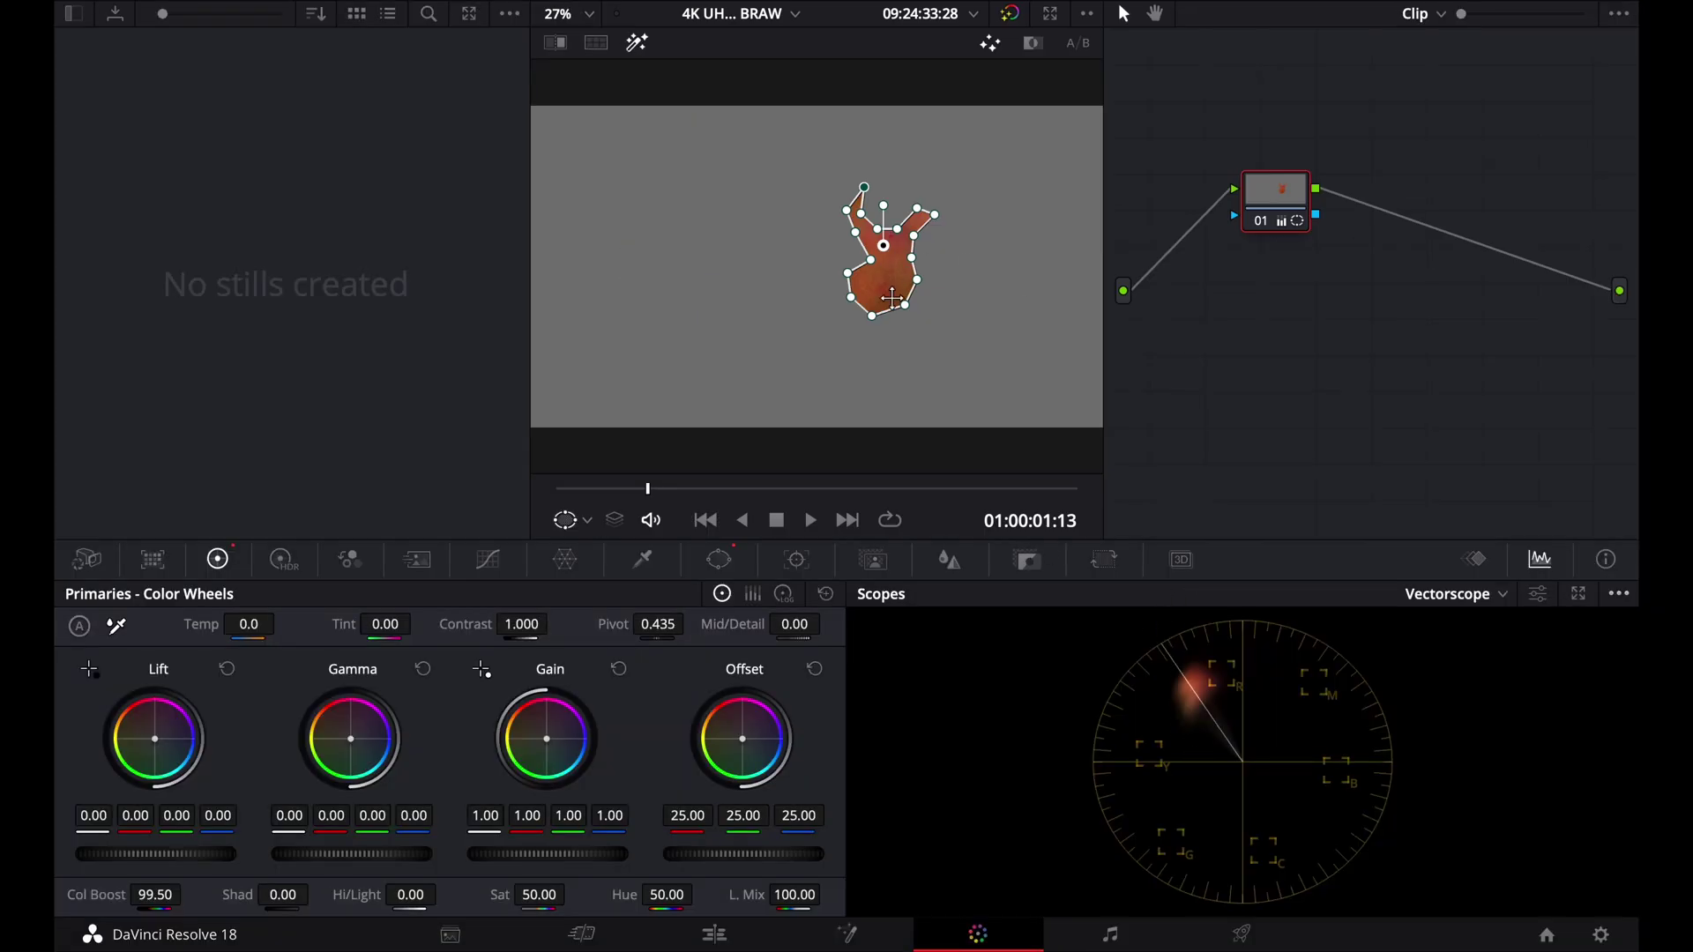
Reset Col Boost to 0 after briefly showing Camera Raw again
{"action": "key", "text": "alt+shift+r"}
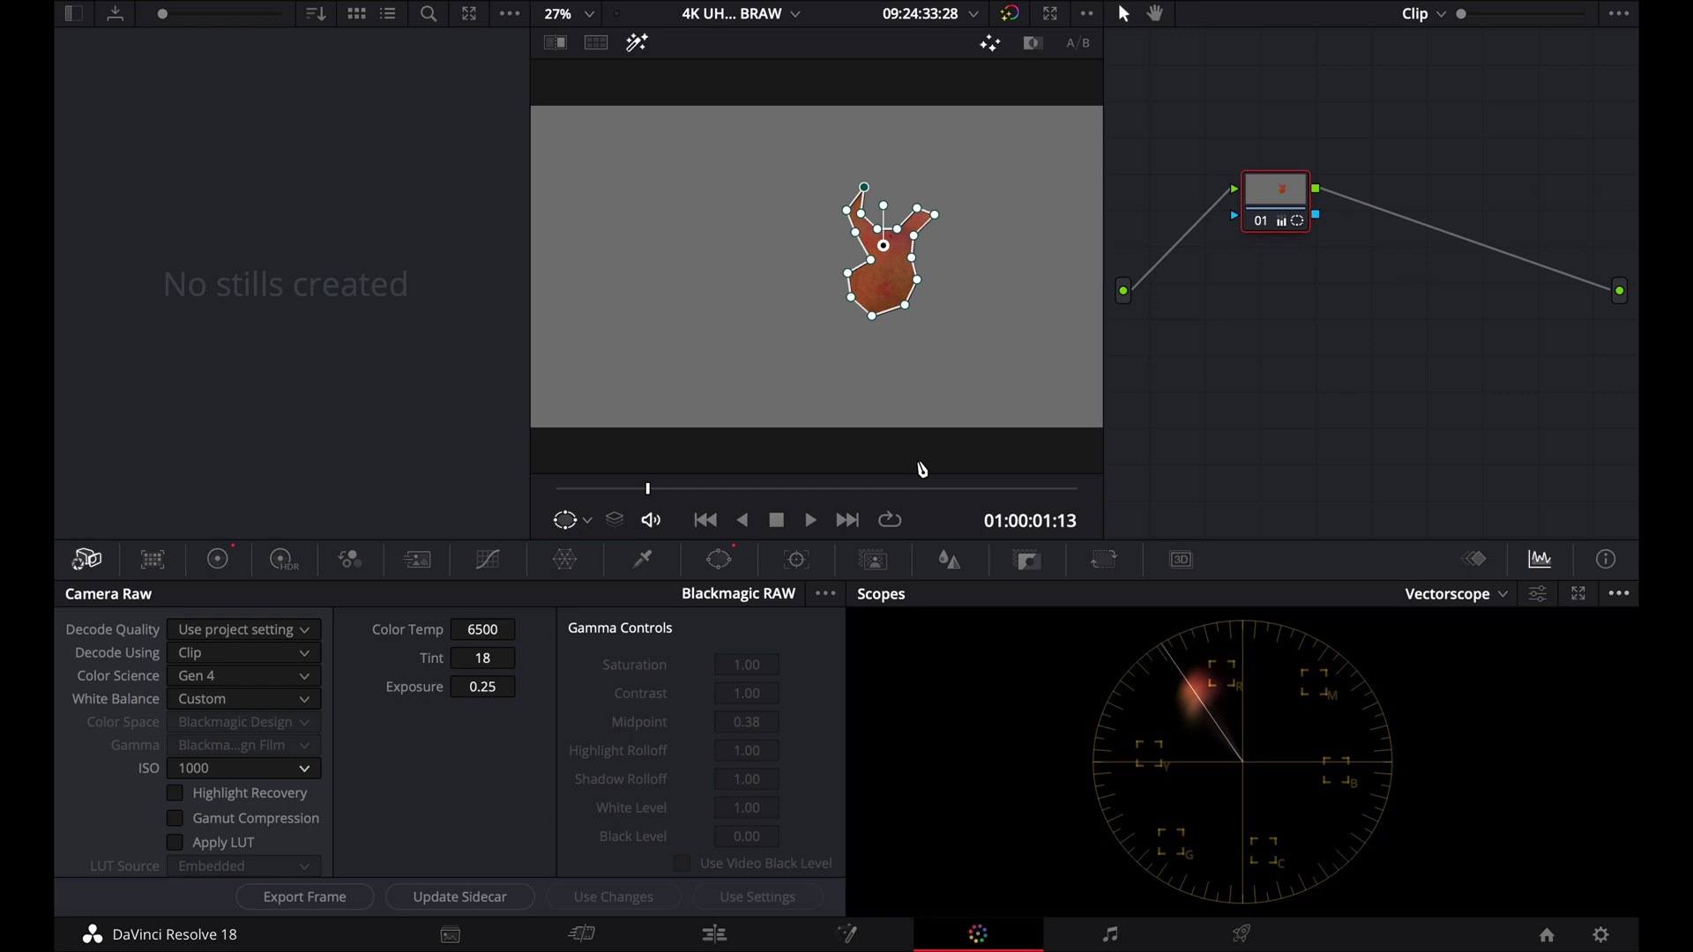
{"action": "left_click", "coordinate": [218, 559]}
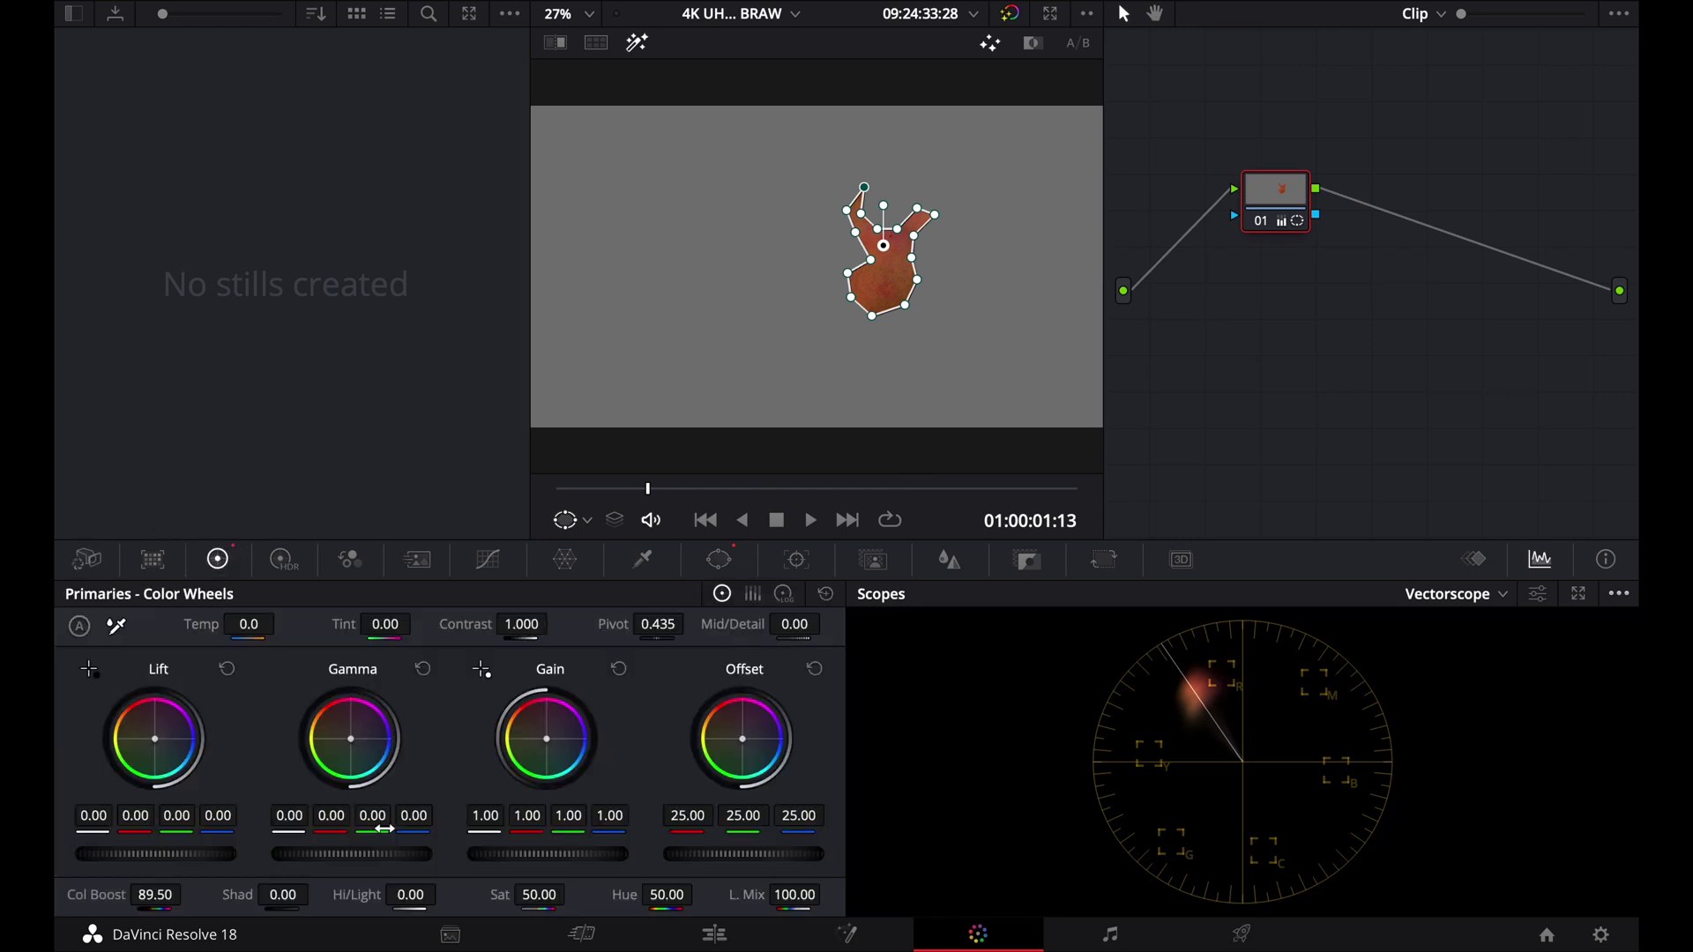
{"action": "double_click", "coordinate": [156, 894]}
{"action": "type", "text": "0"}
{"action": "key", "text": "Return"}
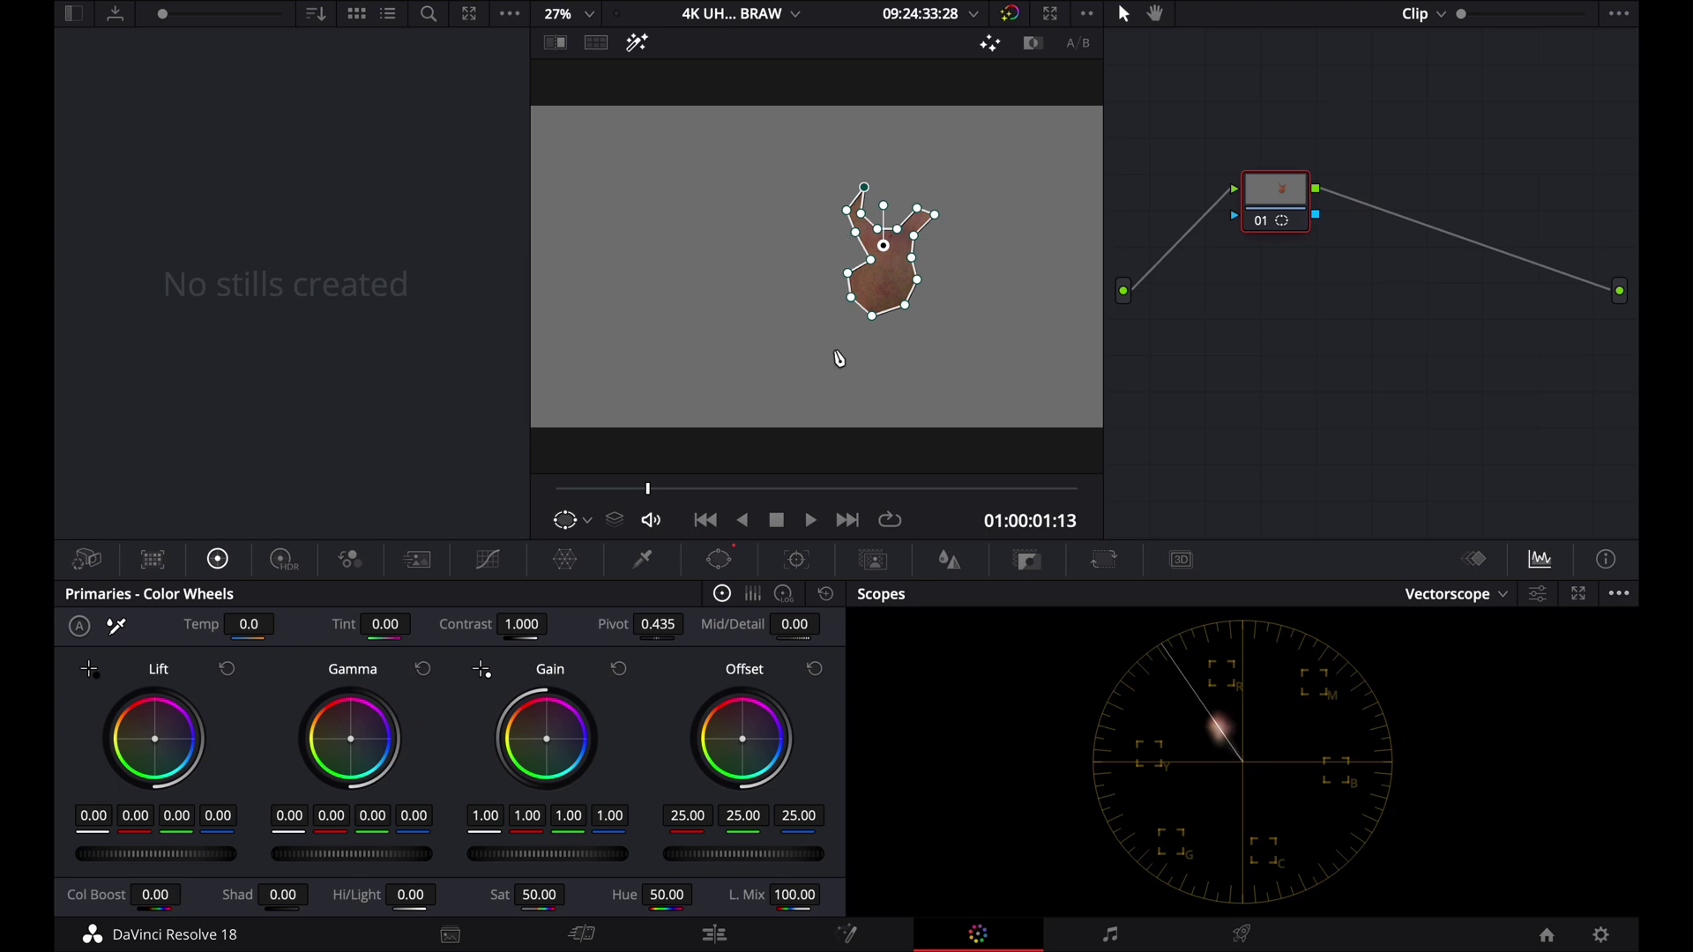
Delete the polygon window from the node so the viewer shows the full portrait
{"action": "left_click", "coordinate": [724, 563]}
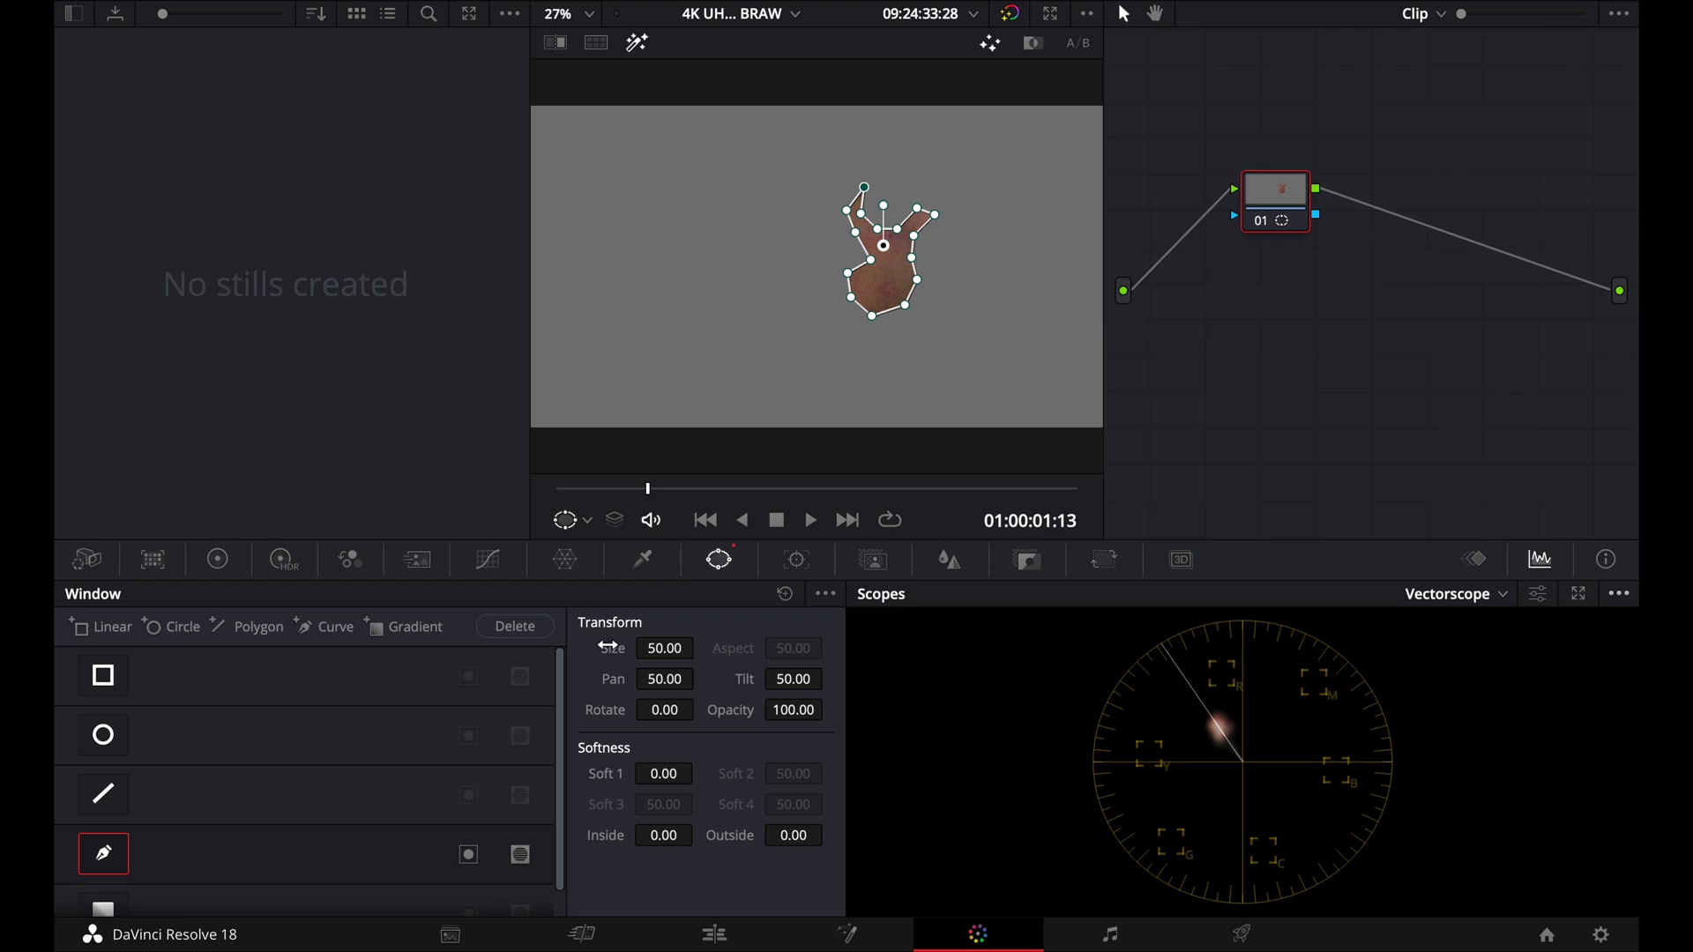
{"action": "left_click", "coordinate": [785, 596]}
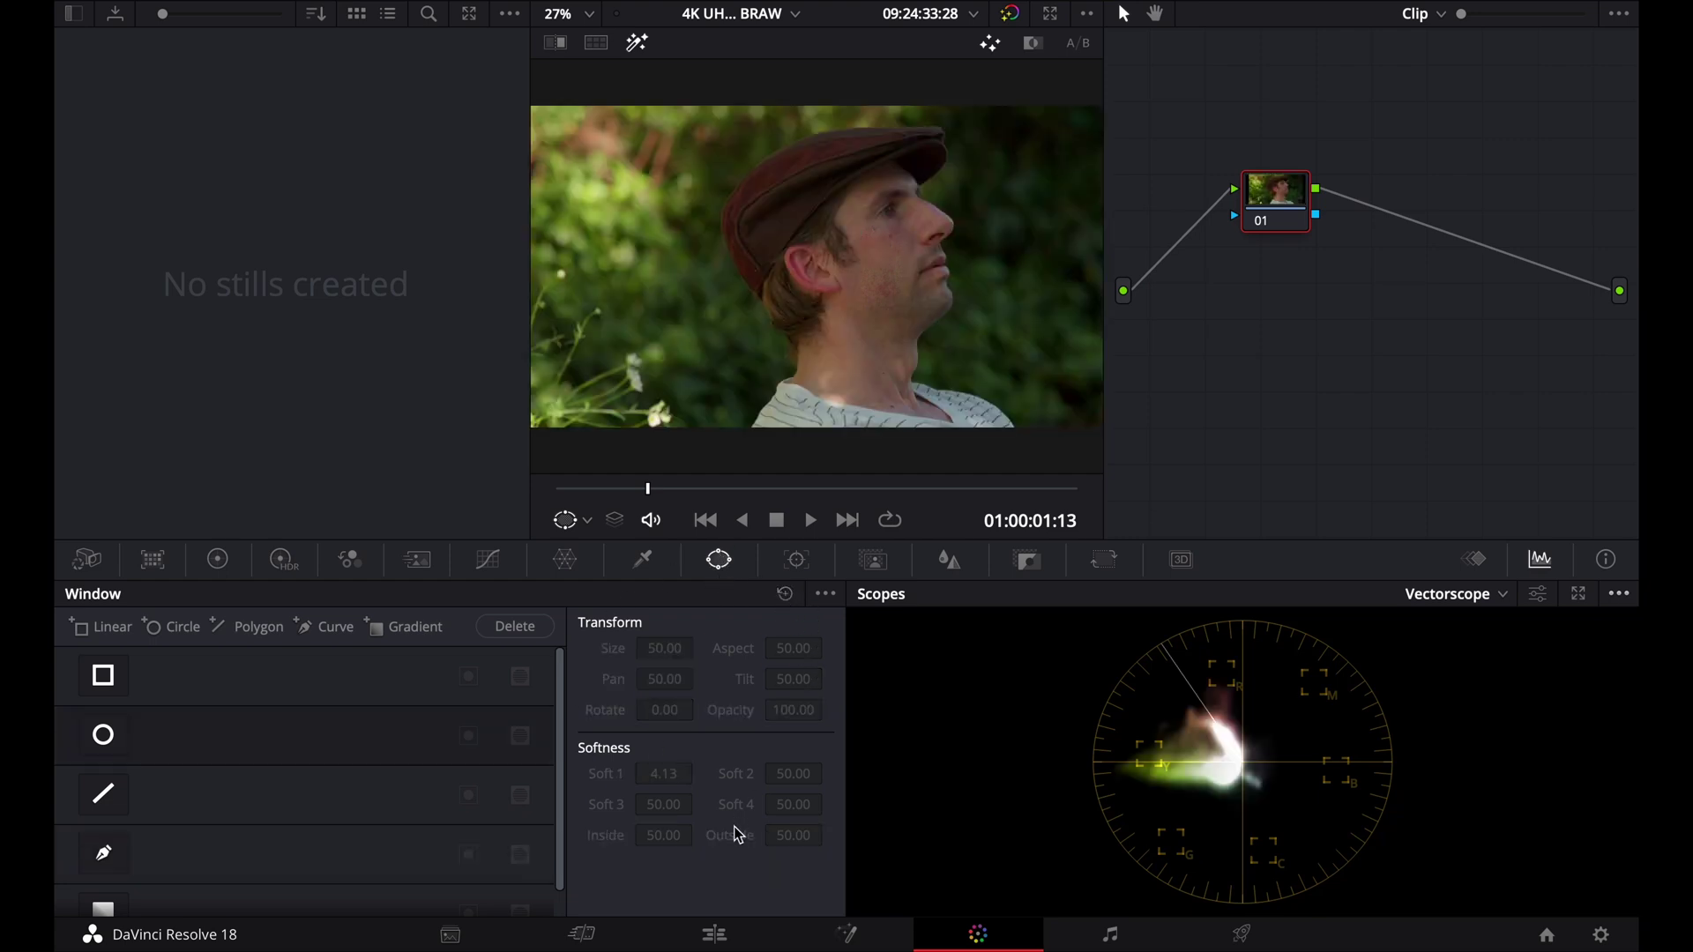